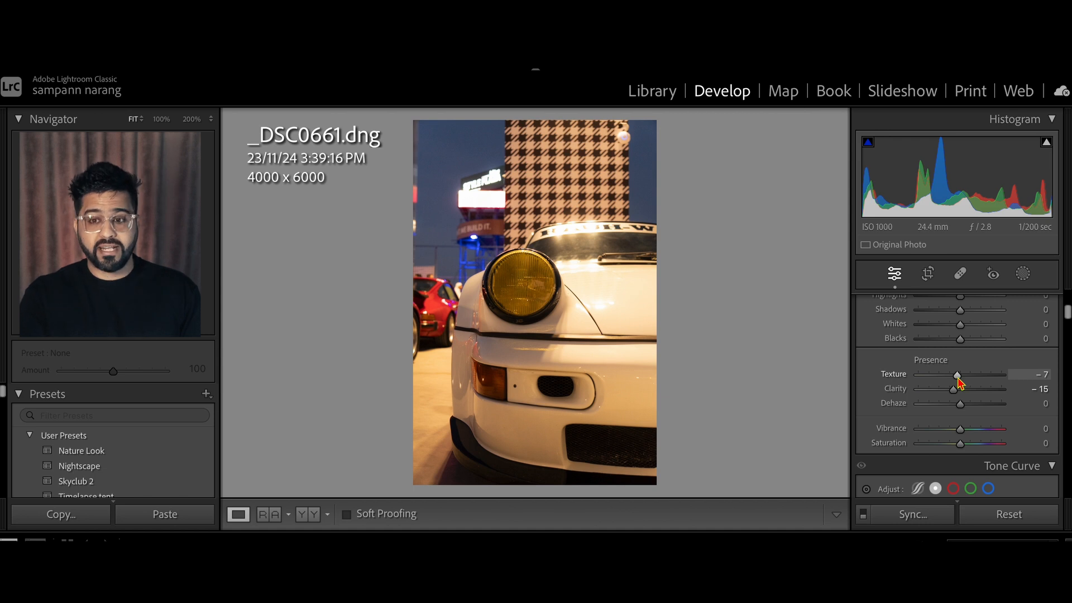
Step: Set the whole photo's Saturation to −17, Vibrance to +7, Highlights to +17, Shadows to −16 and Blacks to −12
scroll(959, 416, down, 1)
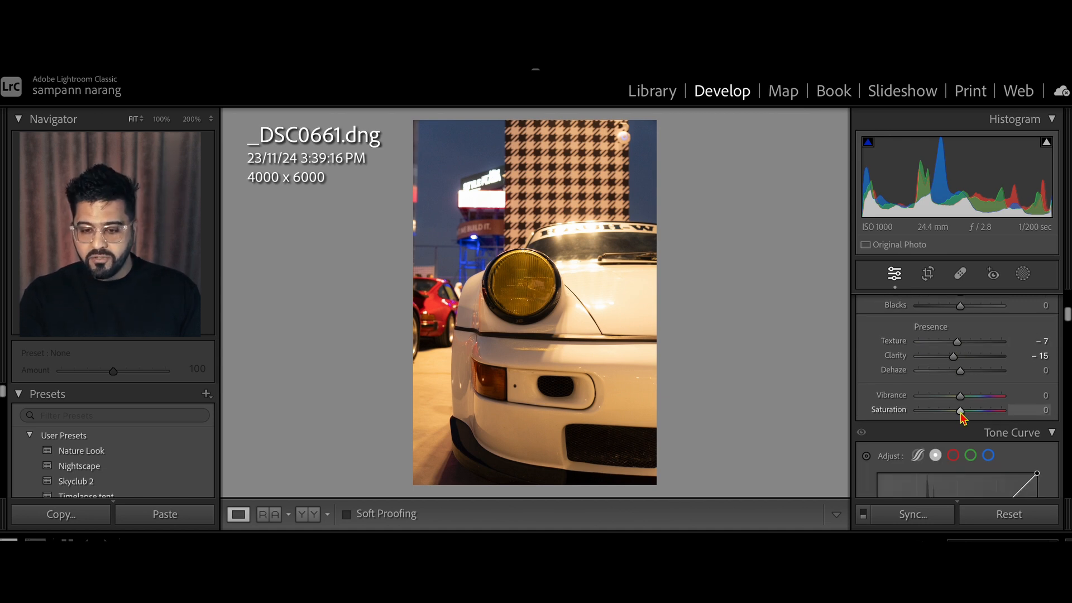
drag(958, 414, 951, 415)
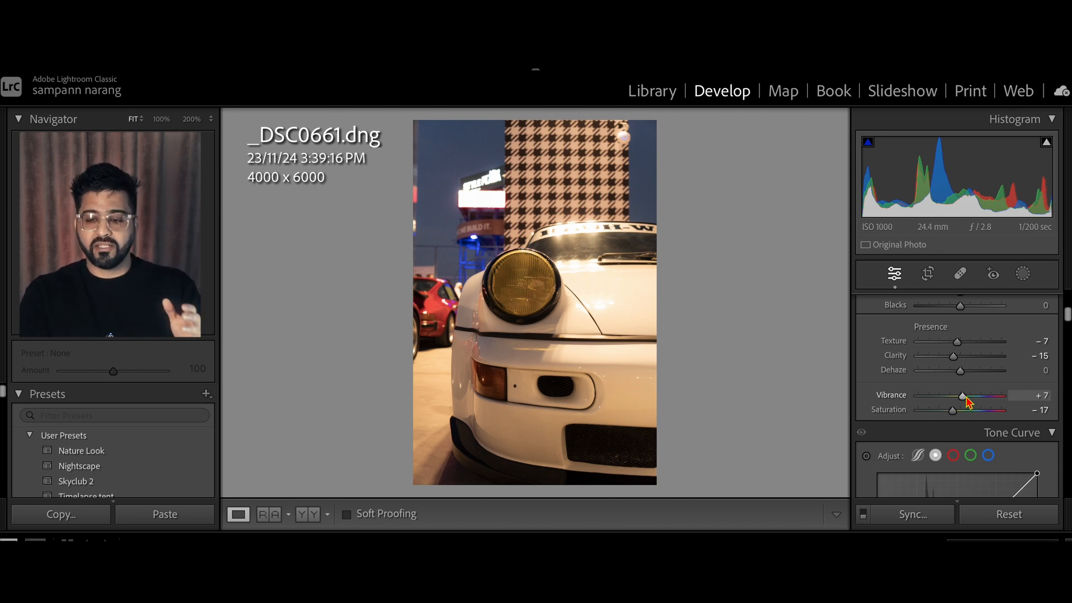
scroll(959, 358, up, 3)
scroll(959, 352, up, 2)
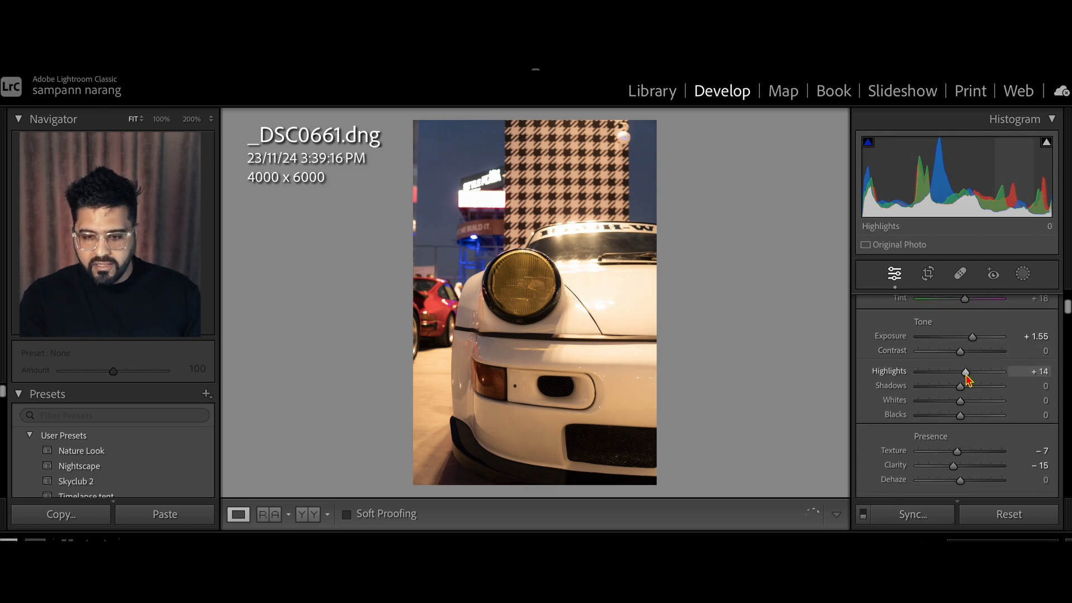
drag(967, 375, 955, 420)
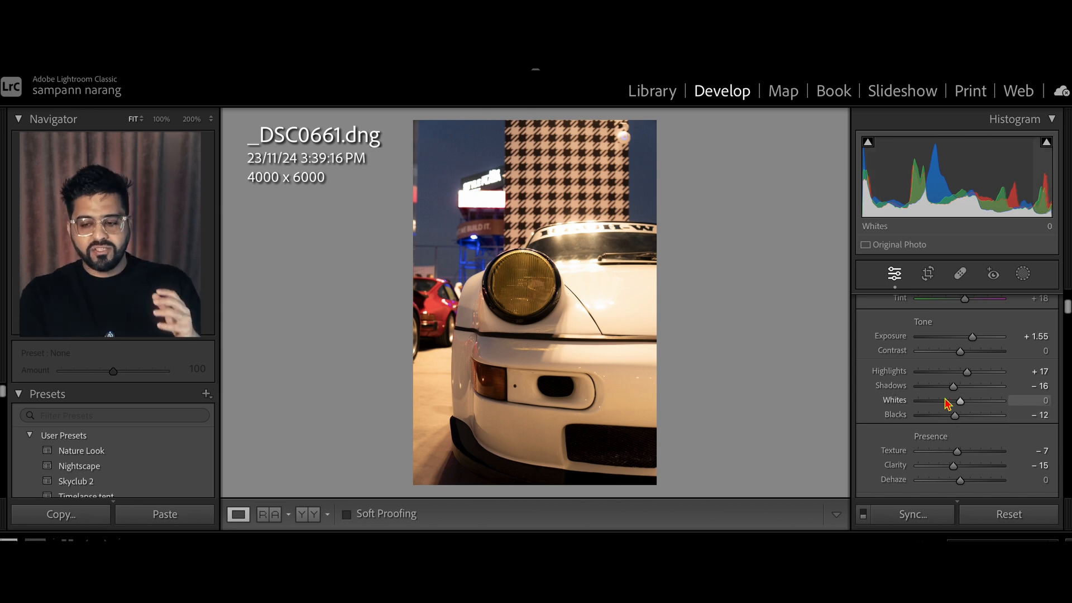
Step: Add a linear gradient mask from the photo's top edge down to the headlight, with Exposure −1.21, and shift it slightly downward
scroll(952, 413, down, 5)
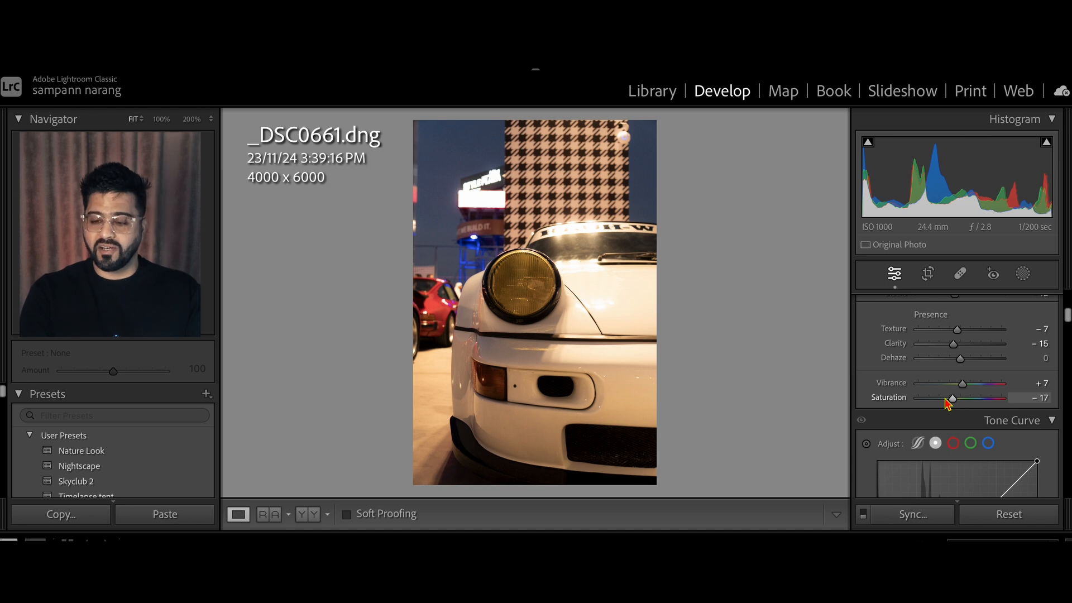
scroll(946, 403, up, 3)
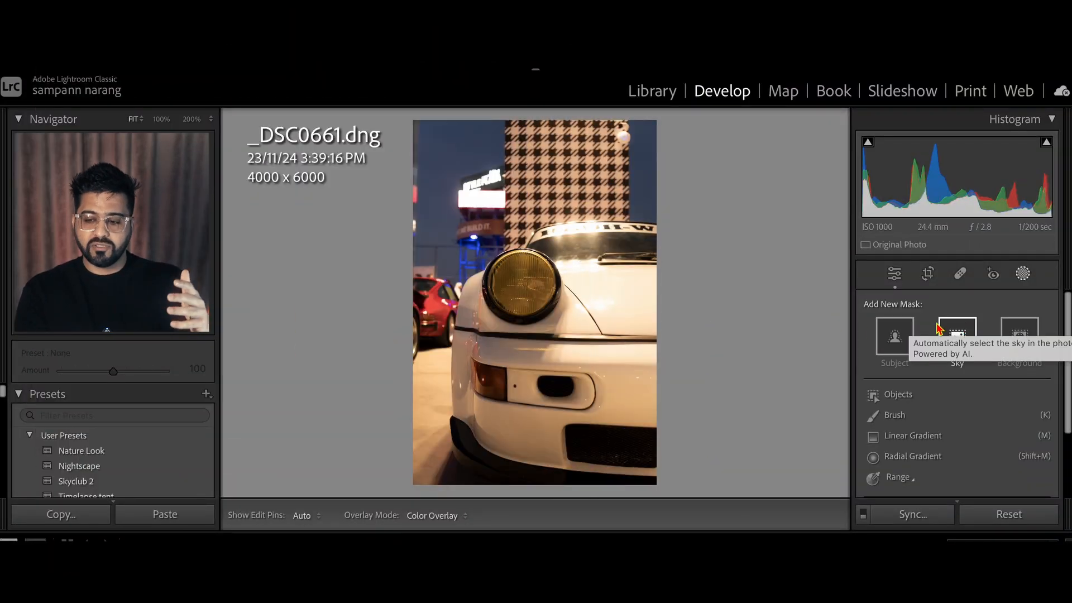
click(919, 437)
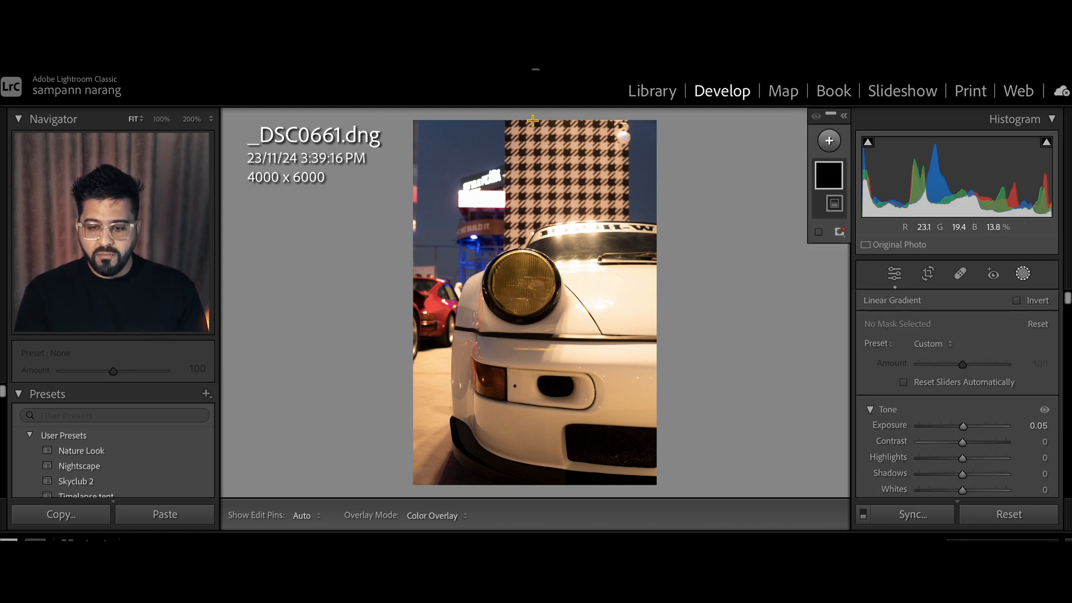
drag(533, 121, 556, 288)
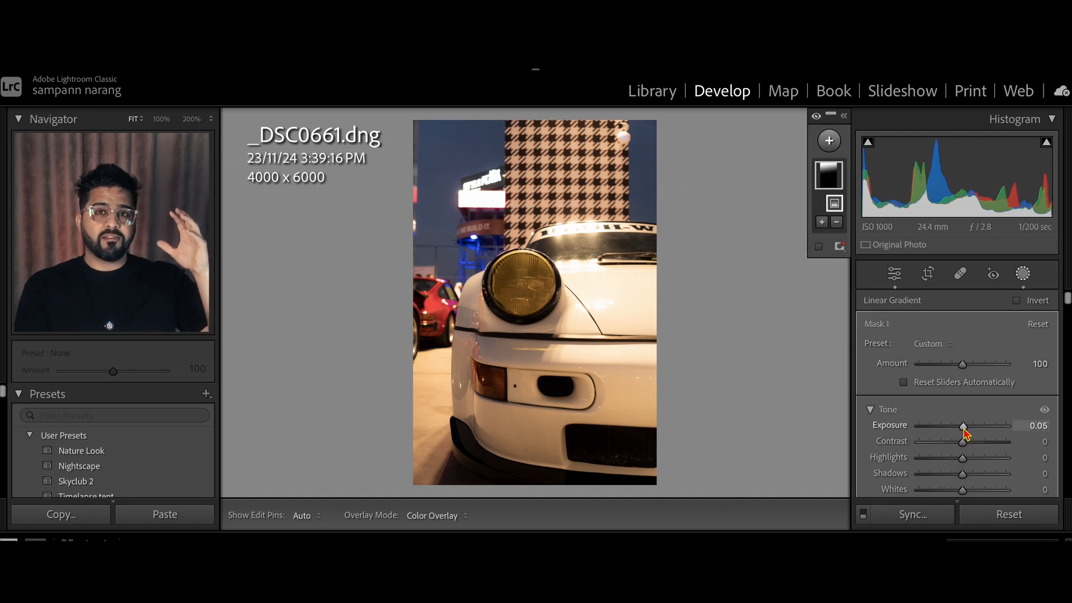
drag(964, 429, 949, 430)
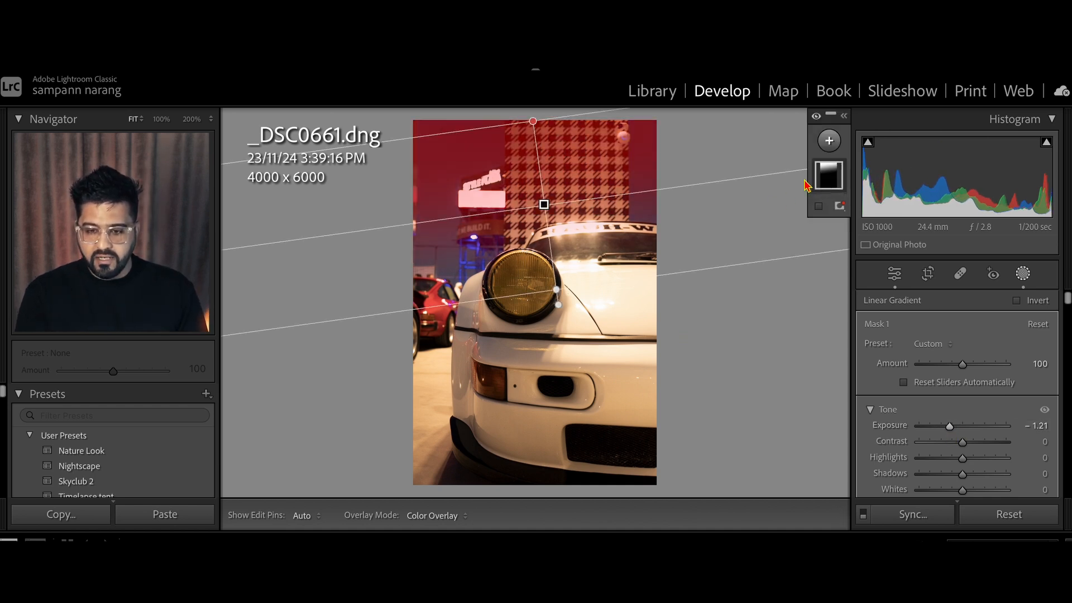
drag(546, 208, 546, 219)
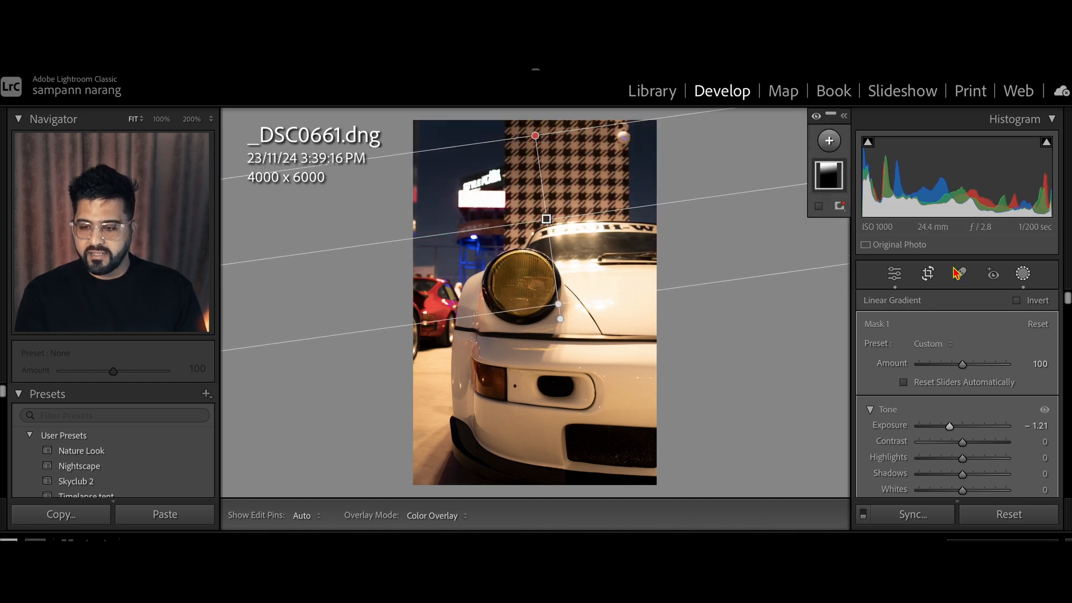
Step: Add a second linear gradient mask from the photo's bottom edge up to the headlight, with Exposure −1.54, and shift it slightly upward
click(830, 143)
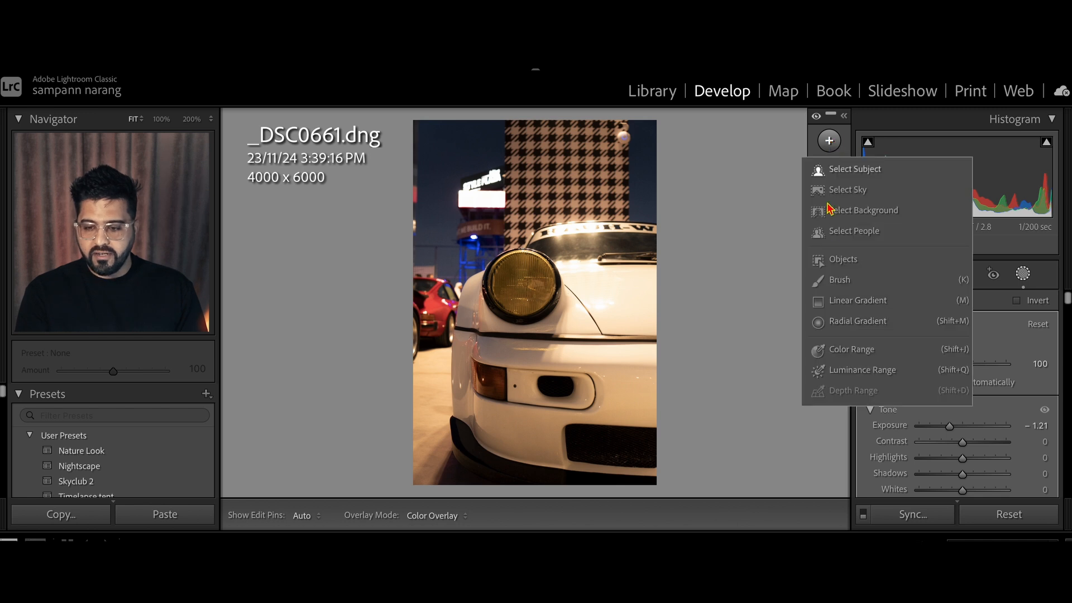
click(846, 305)
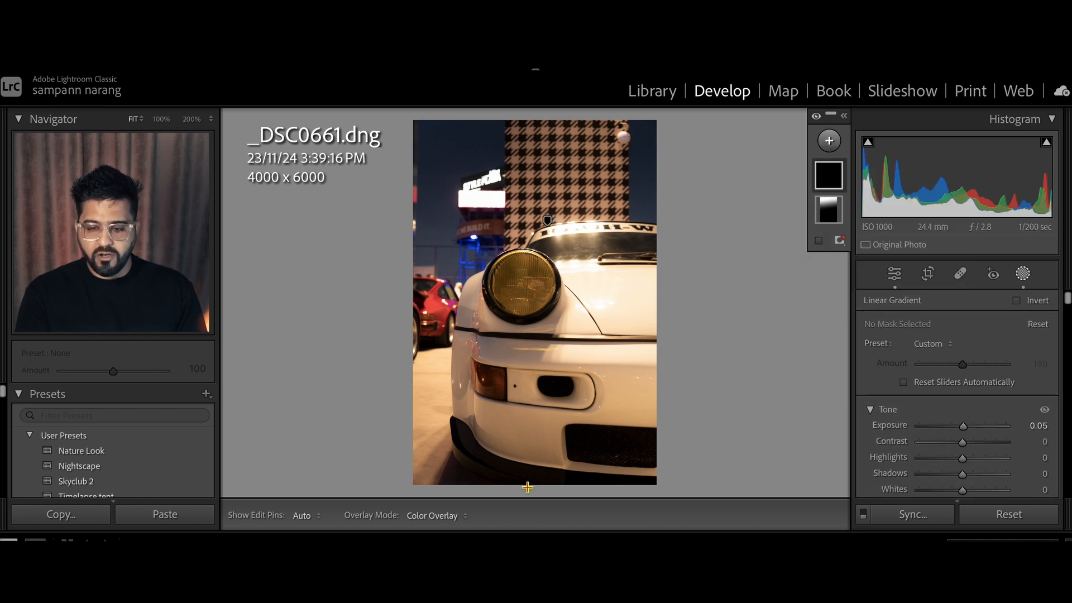
drag(528, 486, 518, 311)
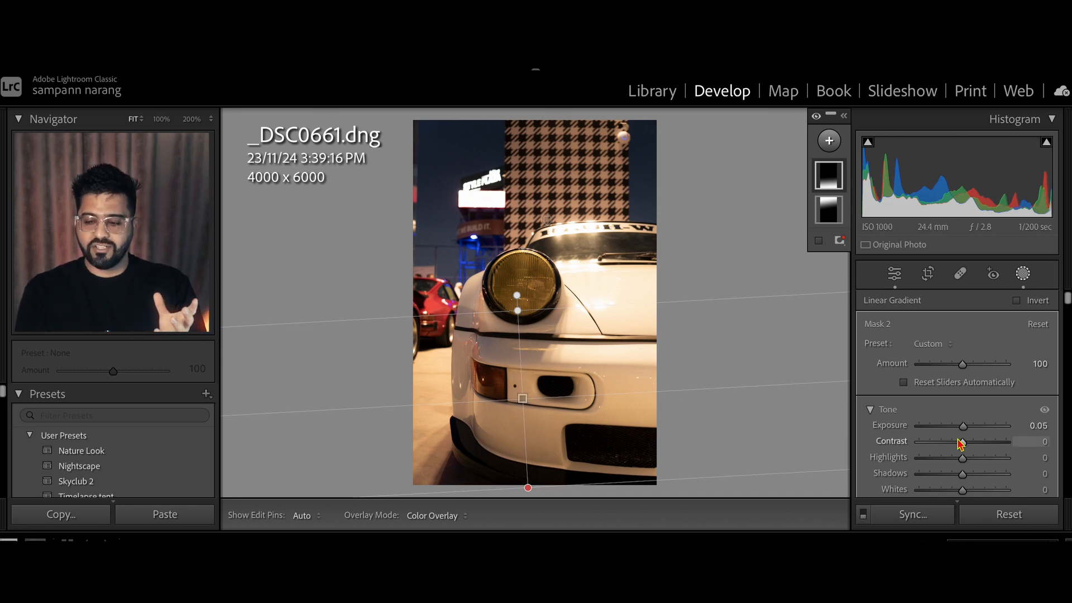
drag(966, 429, 947, 431)
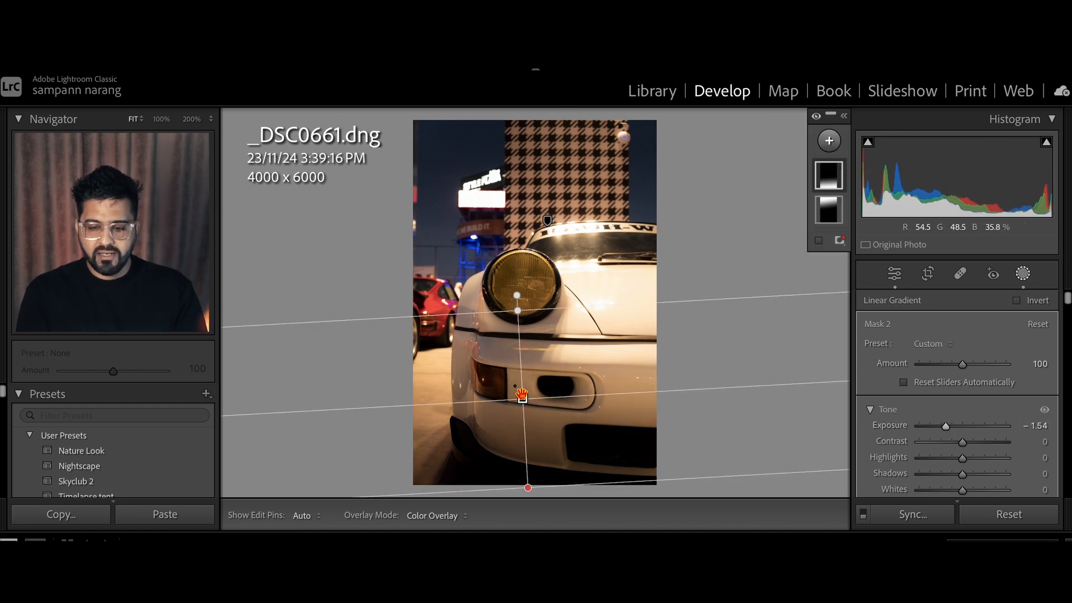
drag(522, 395, 520, 385)
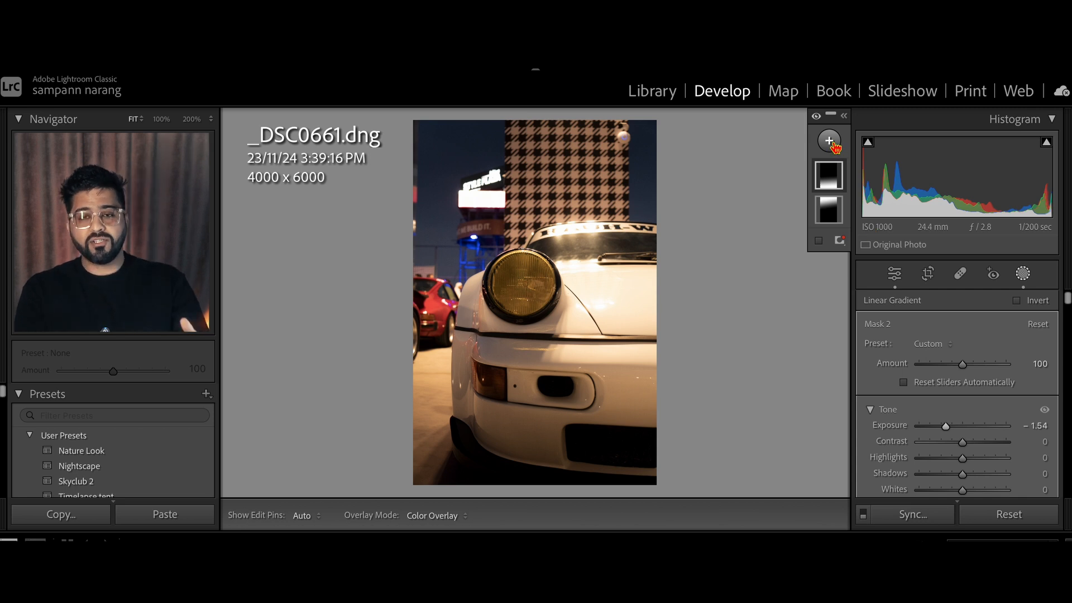
Step: Deepen the bottom gradient mask by setting its Blacks to −46 and Shadows to −3
scroll(962, 462, down, 2)
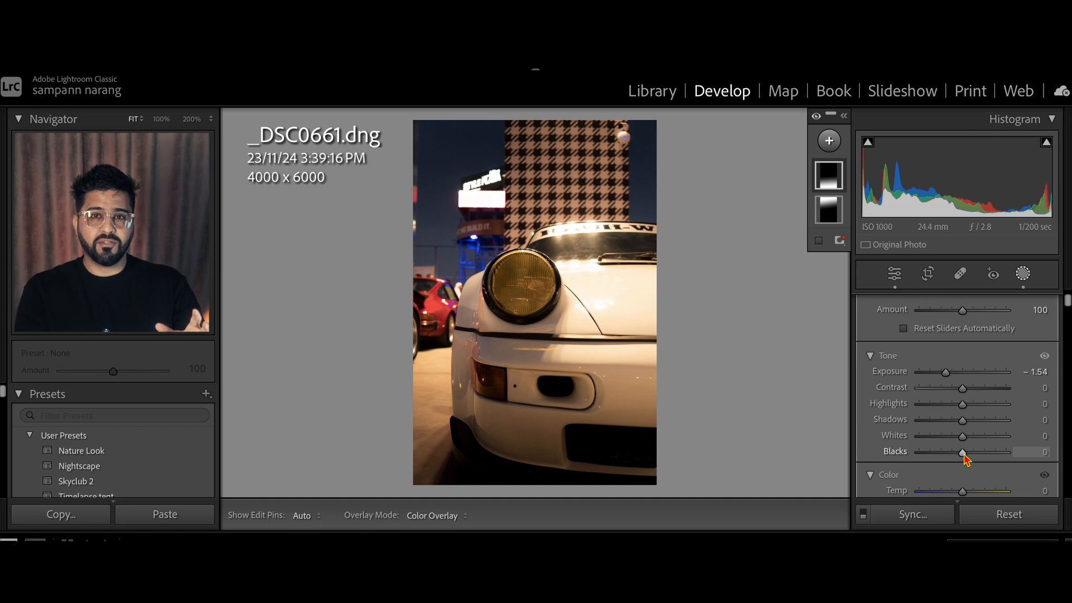
drag(965, 455, 951, 461)
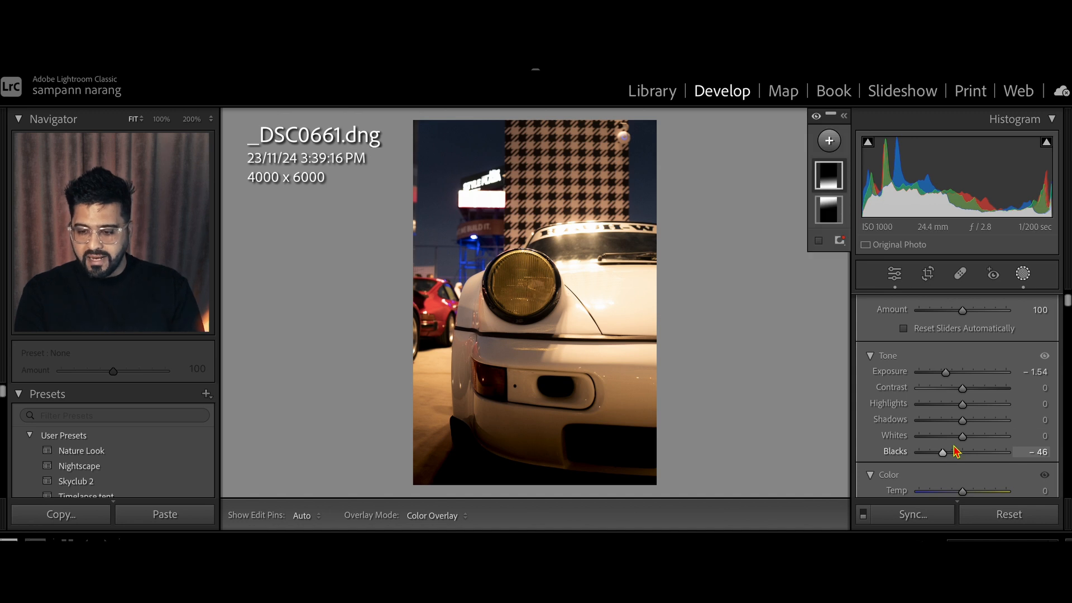
drag(965, 421, 963, 420)
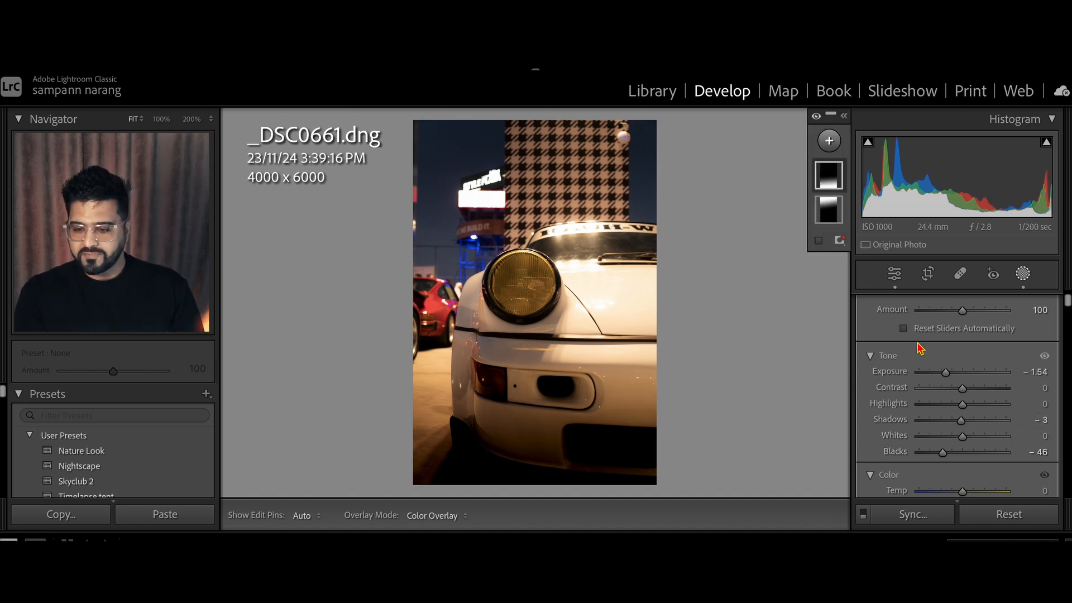
Step: Add a radial gradient mask covering most of the headlight glass and set its Exposure to 2.65
click(830, 142)
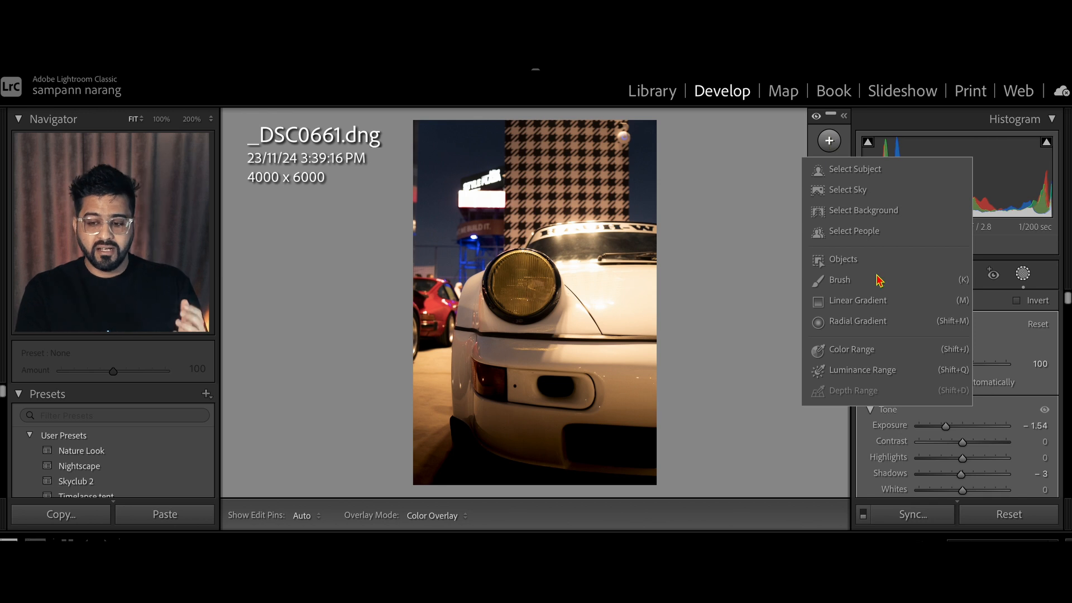
click(863, 327)
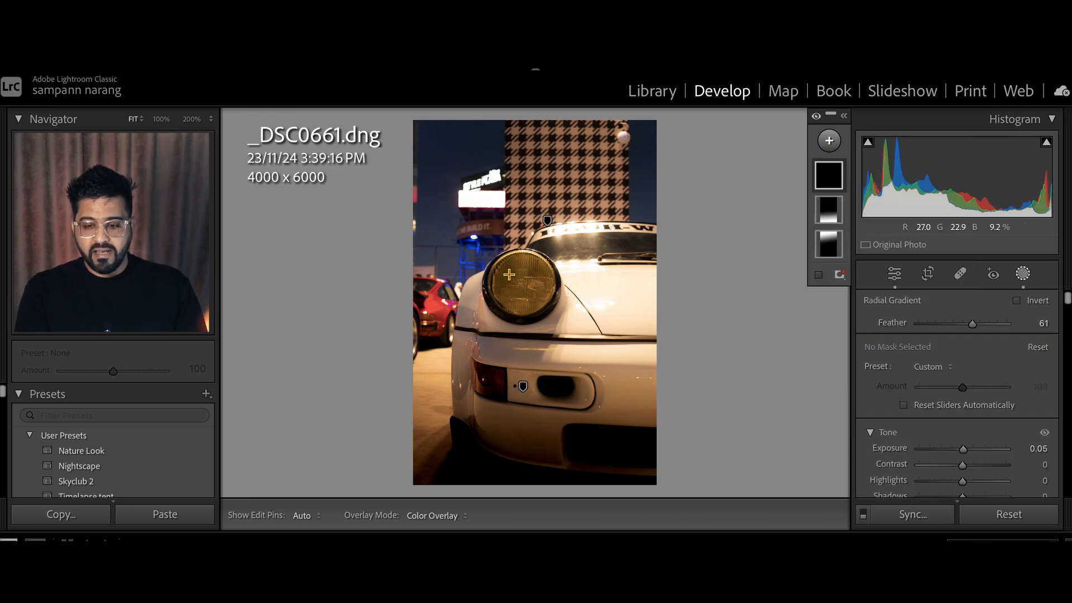
mouse_move(510, 273)
mouse_down()
mouse_move(540, 304)
mouse_move(512, 277)
mouse_move(522, 281)
mouse_up()
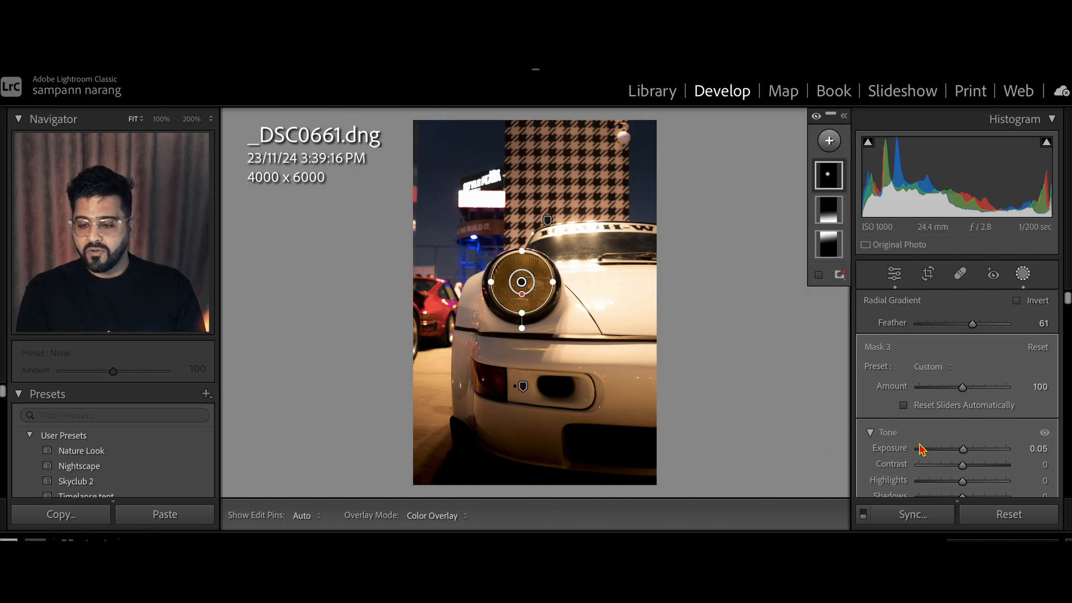
drag(963, 449, 993, 455)
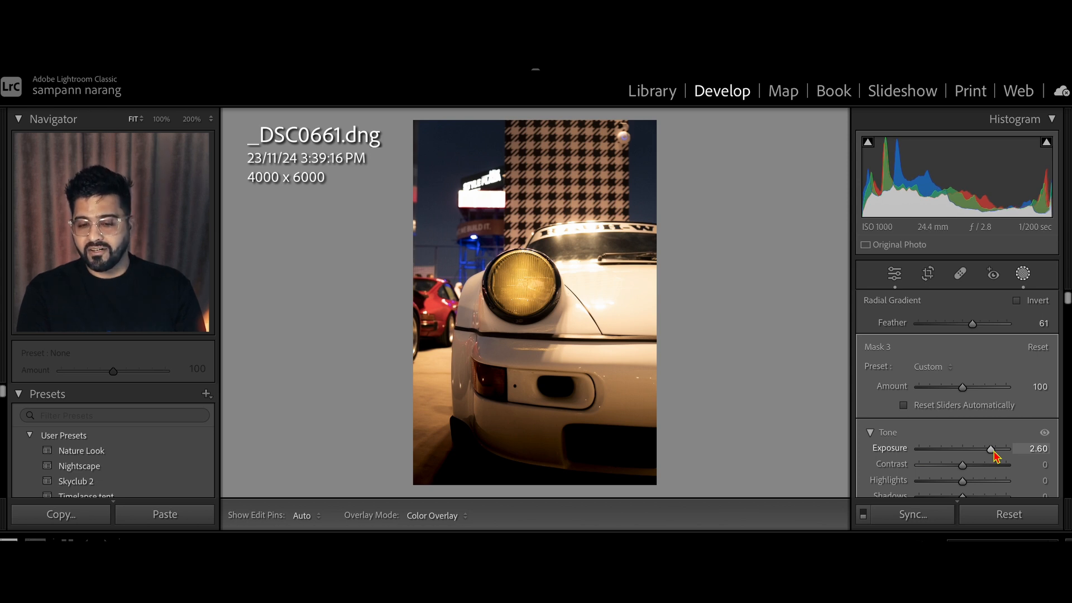
drag(995, 455, 994, 455)
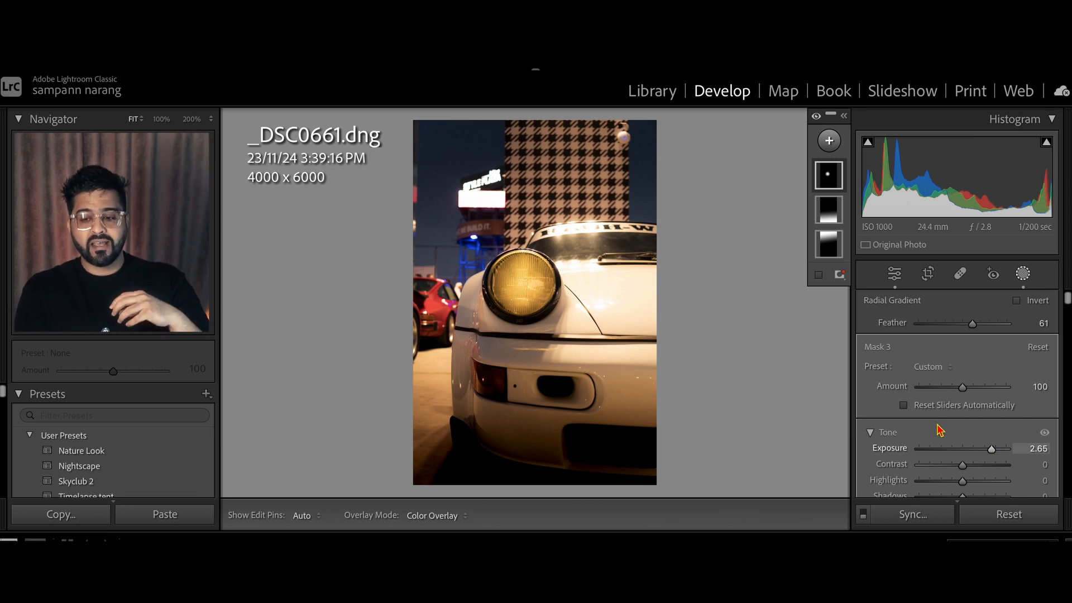
Step: Add a smaller radial gradient mask at the centre of the headlight and set its Exposure to 2.04 for a lit-bulb glow
click(830, 143)
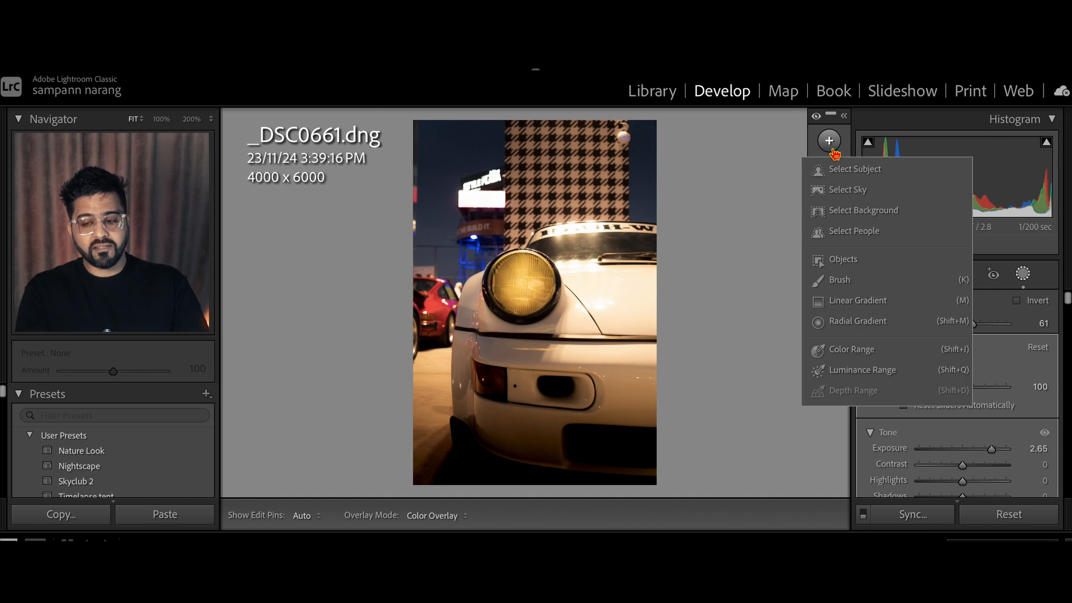
click(851, 321)
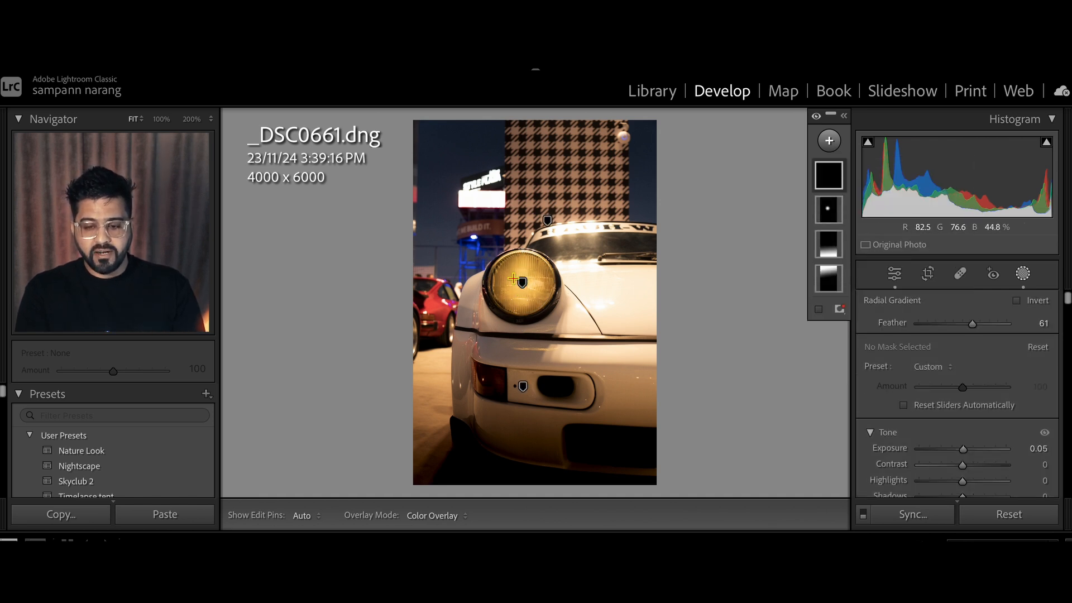
mouse_move(515, 281)
mouse_down()
mouse_move(523, 288)
mouse_move(514, 282)
mouse_up()
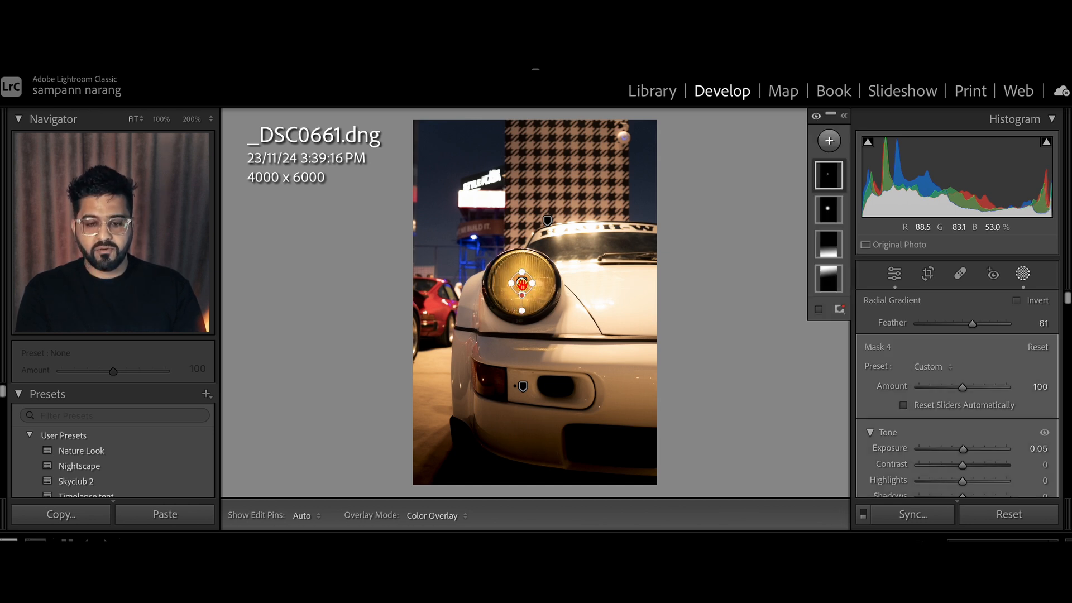
click(191, 119)
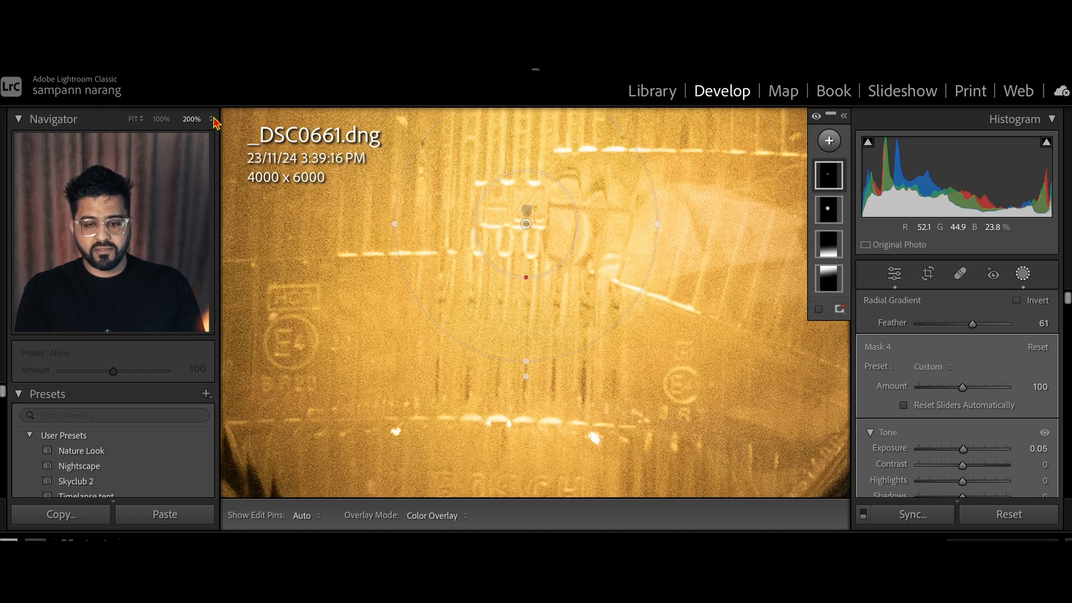
click(162, 119)
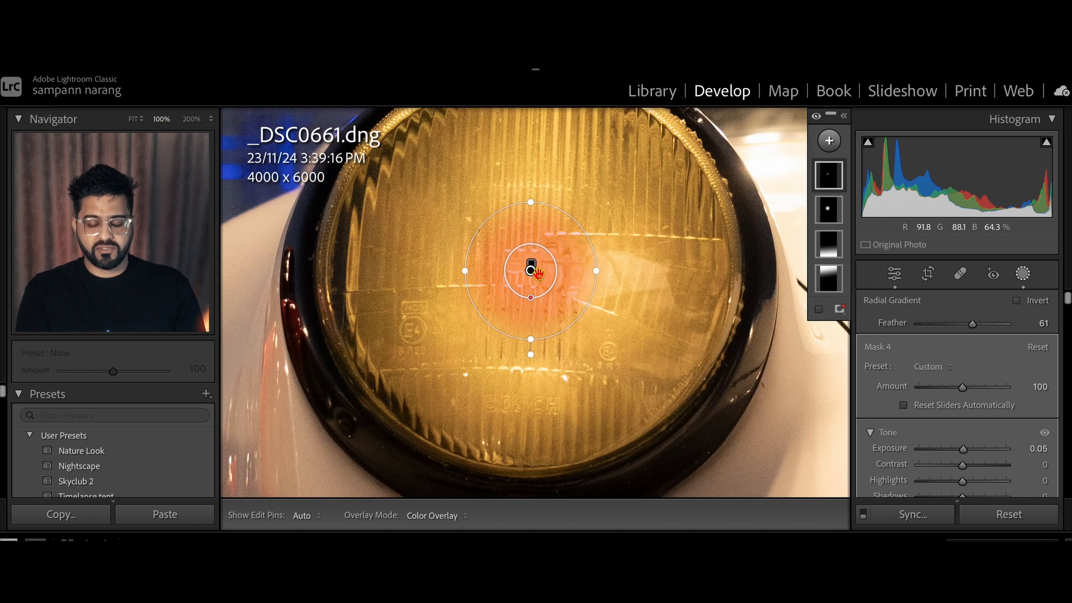
drag(964, 452, 989, 454)
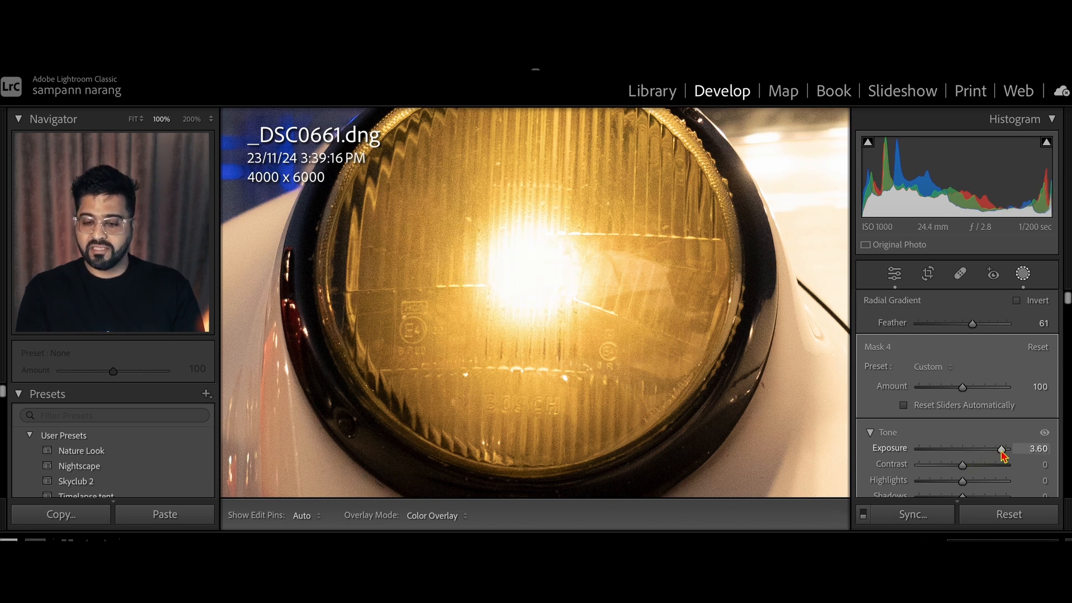
drag(986, 457, 974, 458)
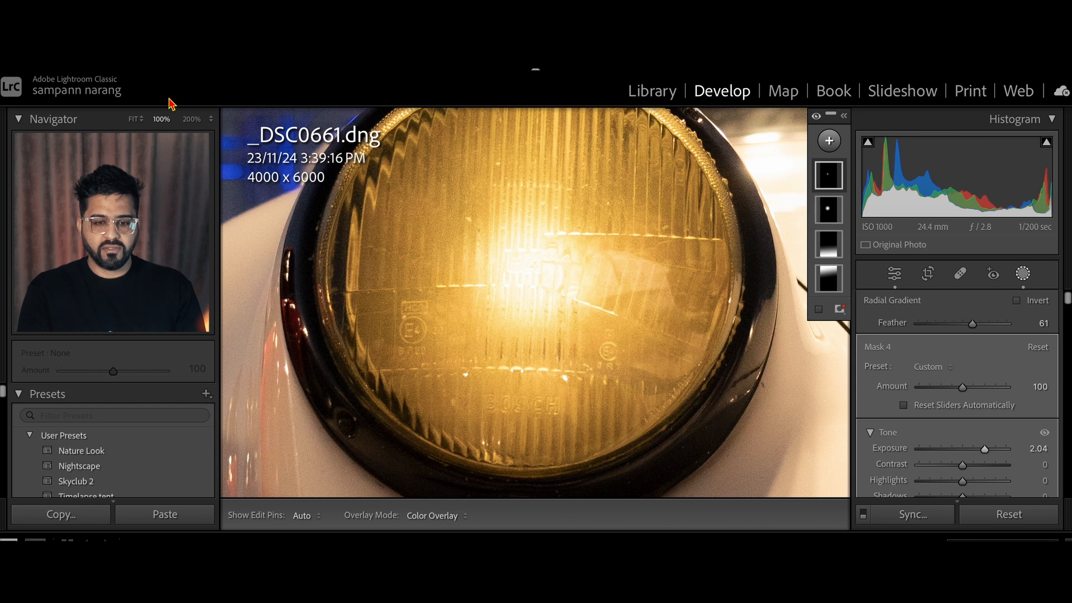
Step: Compare the whole photo before and after the edits
click(133, 120)
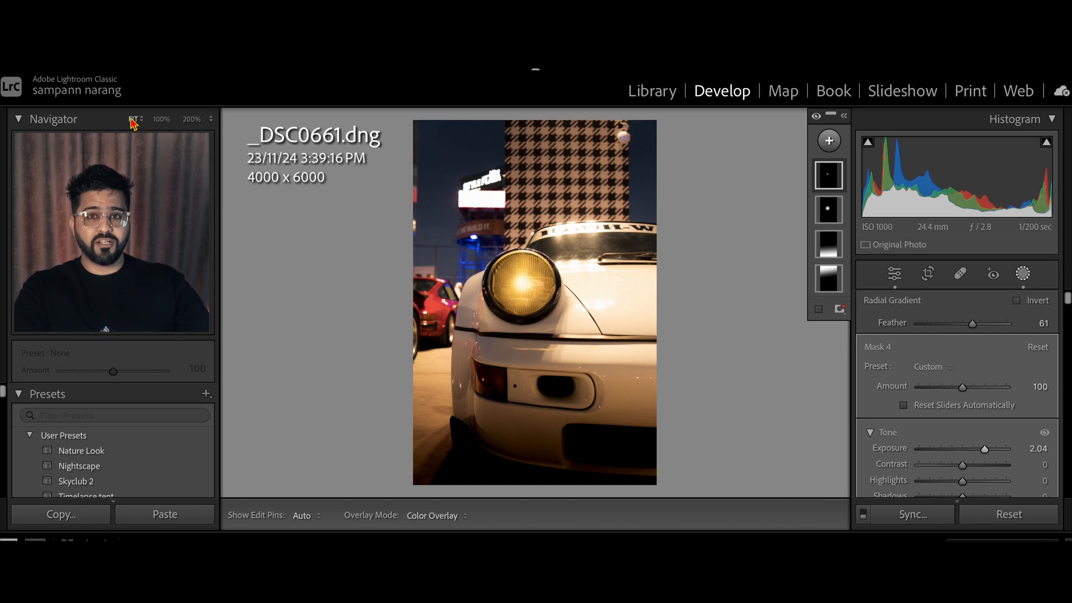
key(backslash)
key(backslash)
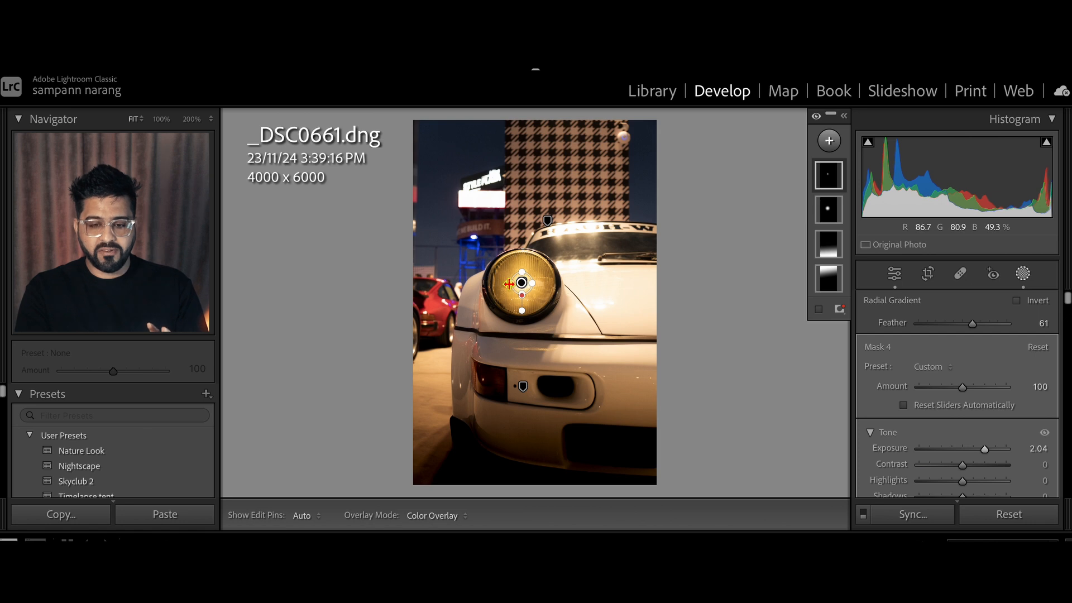
Step: Select the larger radial mask covering the headlight glass and set its Clarity to 24 and Texture to 18
click(161, 119)
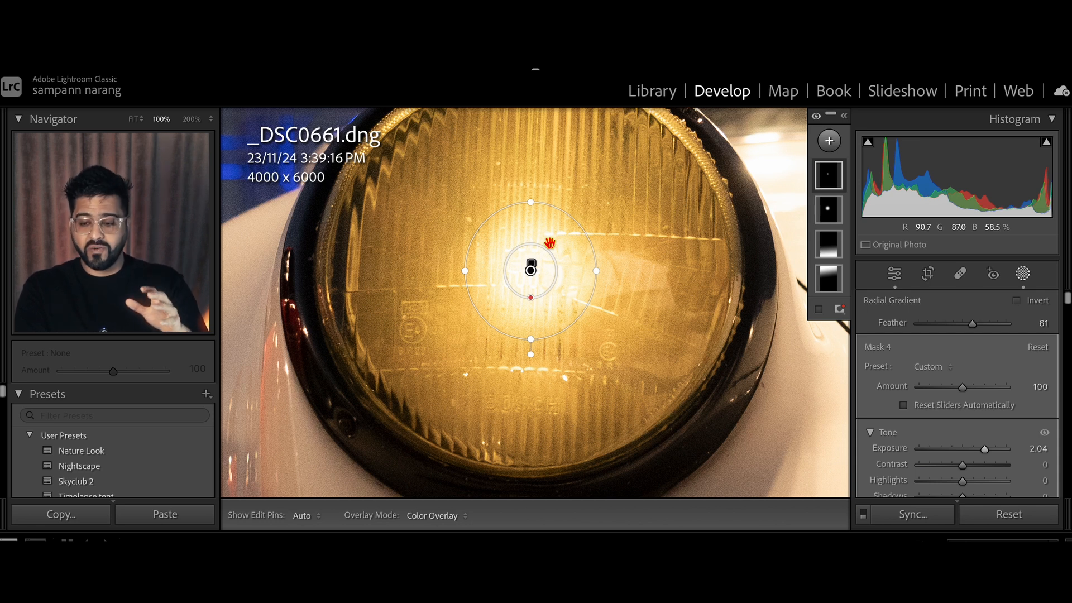
scroll(944, 436, down, 3)
scroll(944, 437, down, 5)
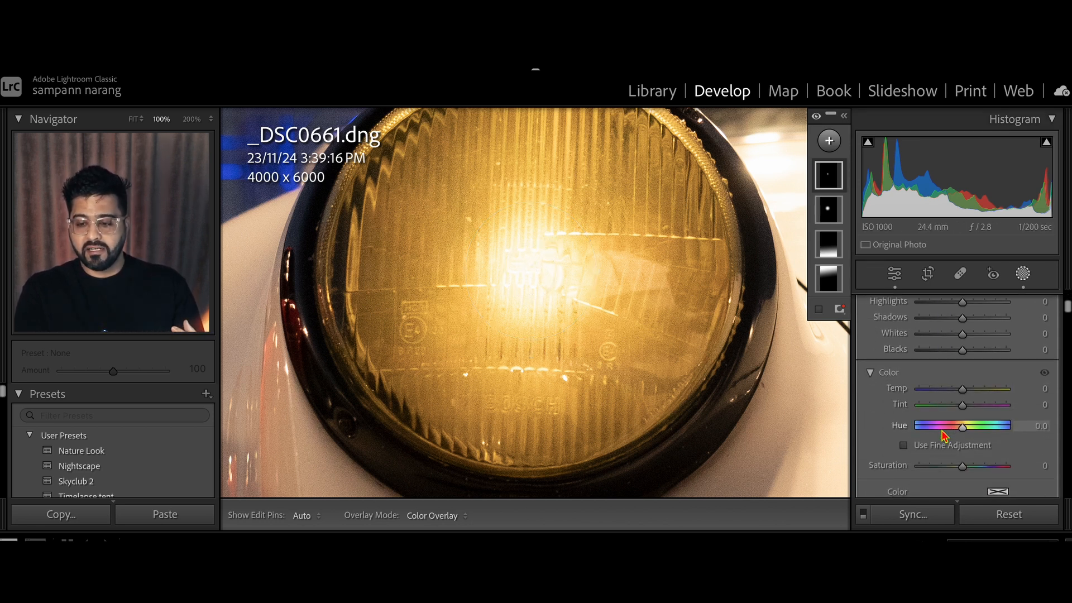
scroll(944, 436, down, 2)
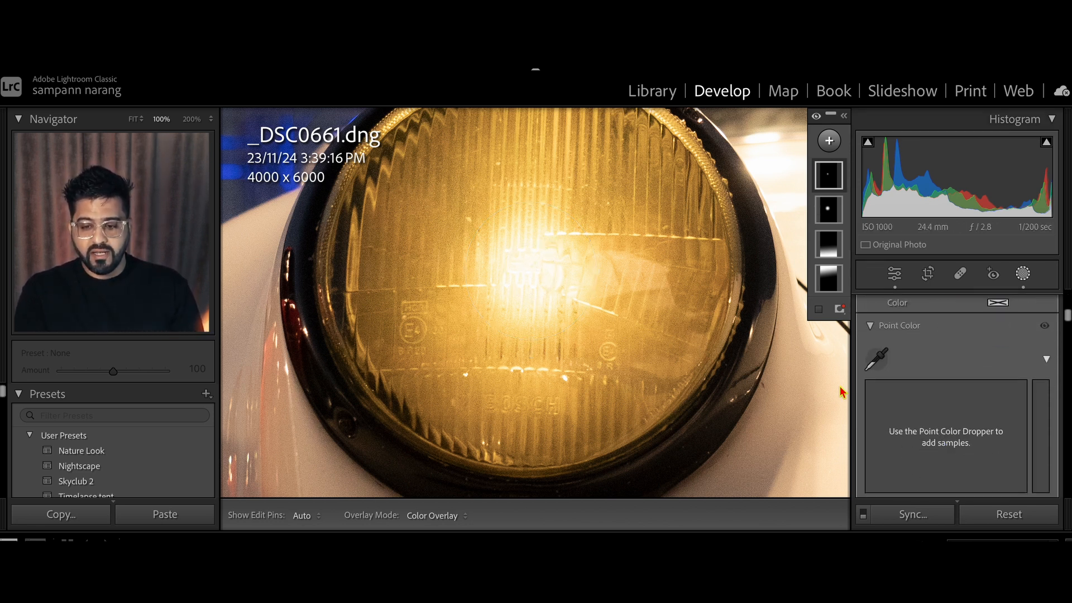
click(839, 212)
scroll(966, 445, down, 5)
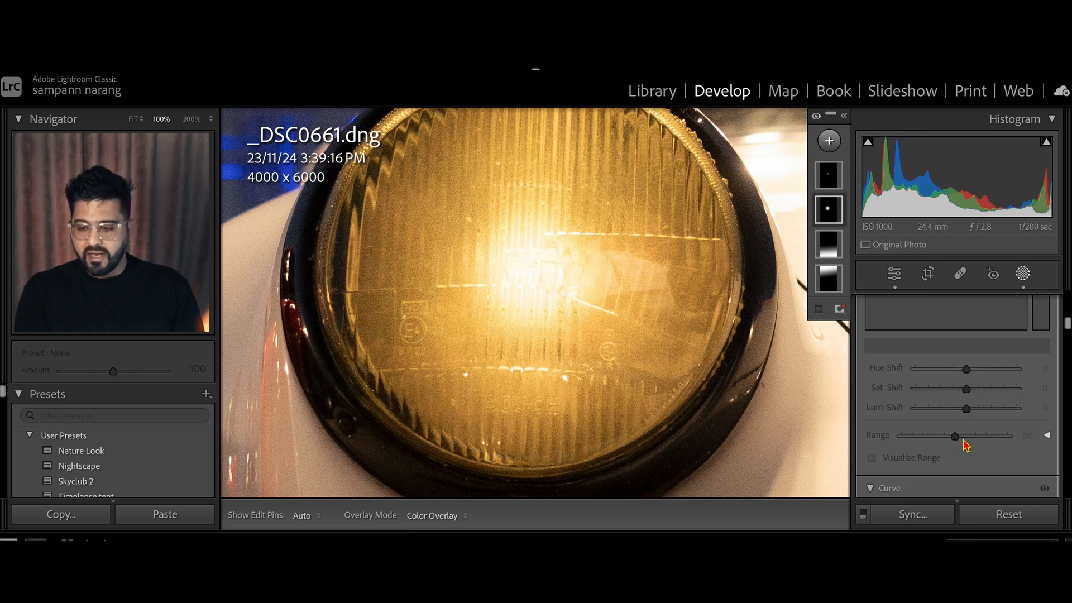
scroll(966, 445, up, 10)
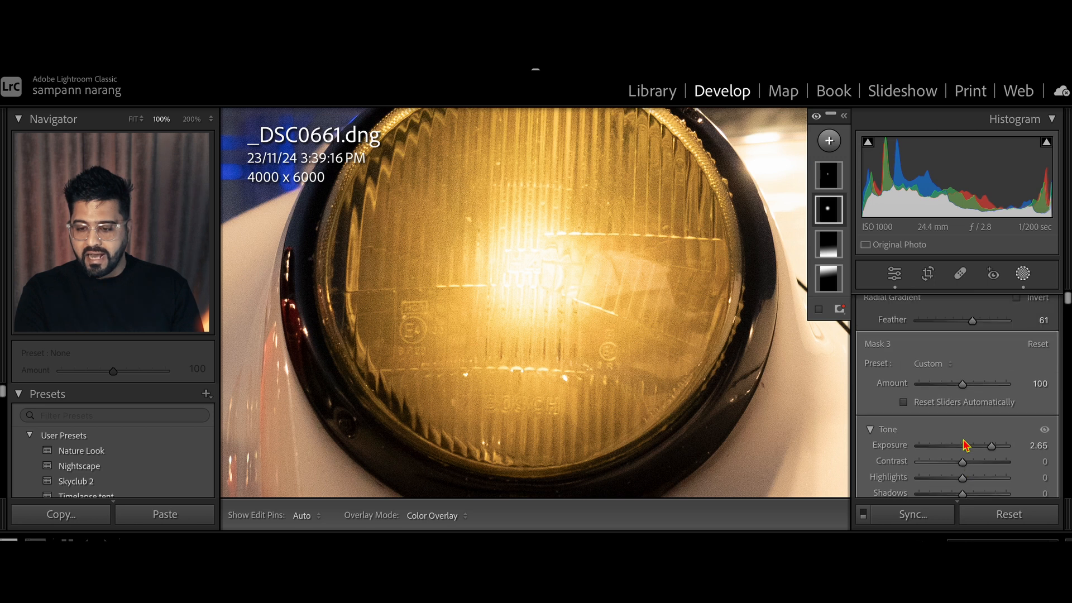
scroll(966, 445, down, 15)
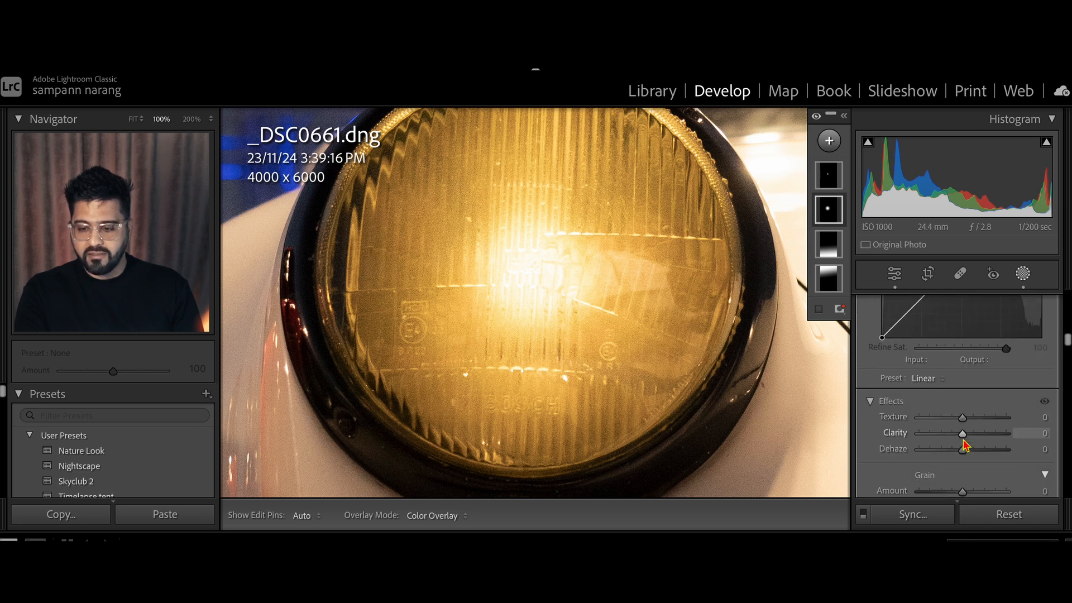
scroll(966, 445, down, 2)
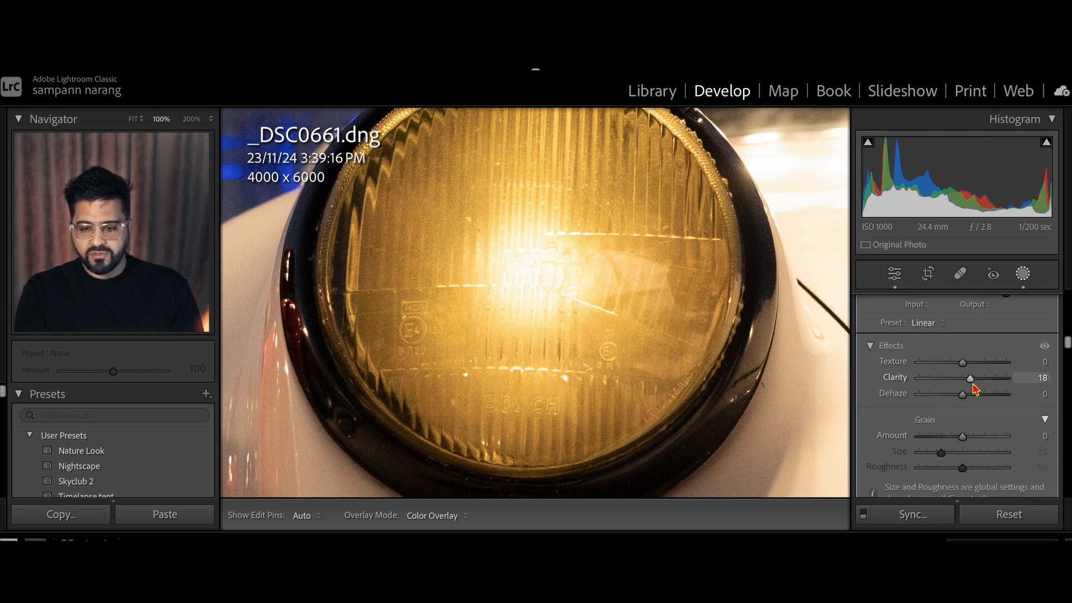
mouse_move(972, 384)
mouse_down()
mouse_move(965, 370)
mouse_move(973, 373)
mouse_up()
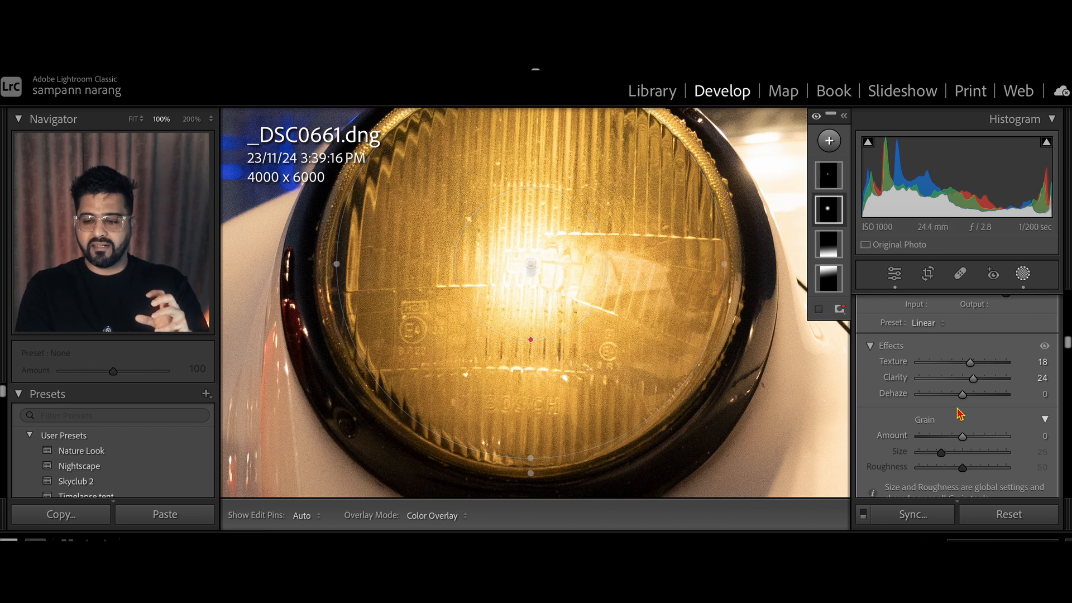
Step: Select the smaller radial mask at the headlight's centre and warm it by setting Temp to 13
scroll(959, 413, up, 10)
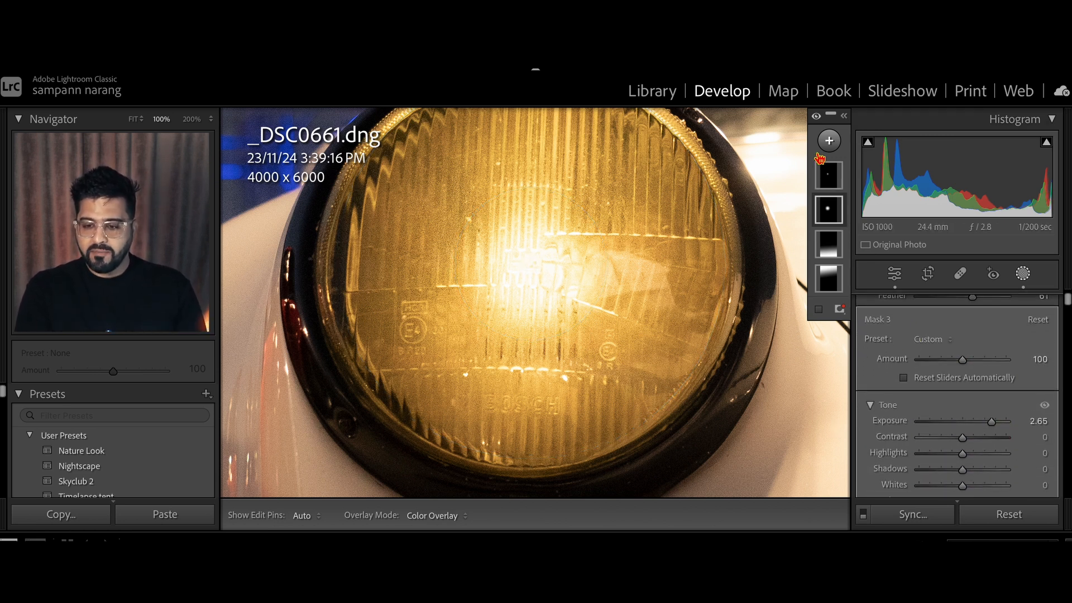
click(829, 174)
scroll(930, 451, down, 3)
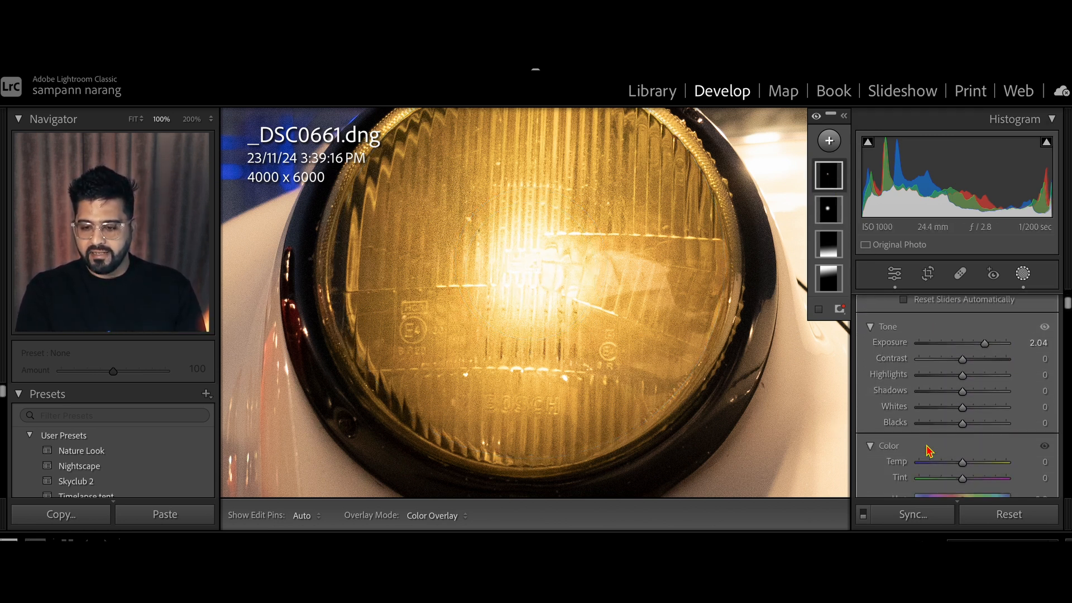
scroll(949, 461, down, 2)
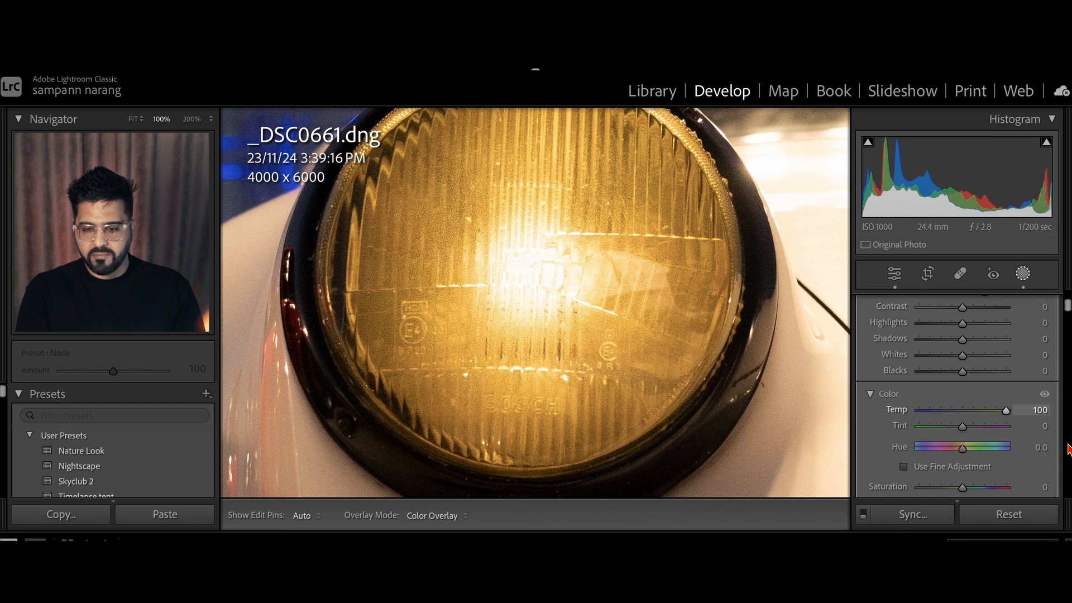
drag(988, 443, 971, 441)
scroll(930, 435, down, 3)
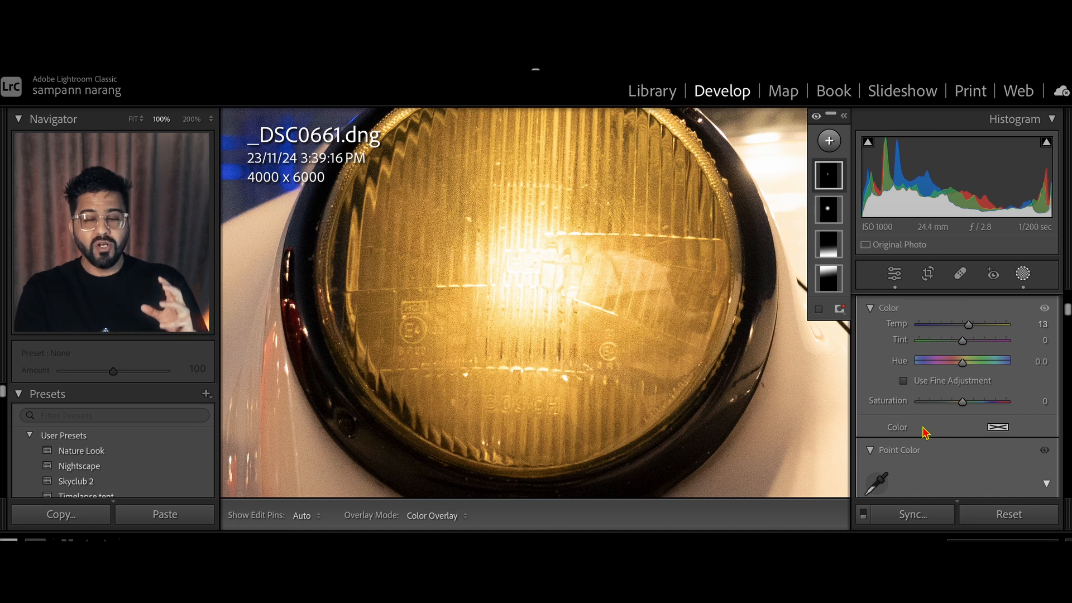
Step: Set the small central headlight mask's Clarity to 23 and close the masking tool
scroll(924, 433, down, 6)
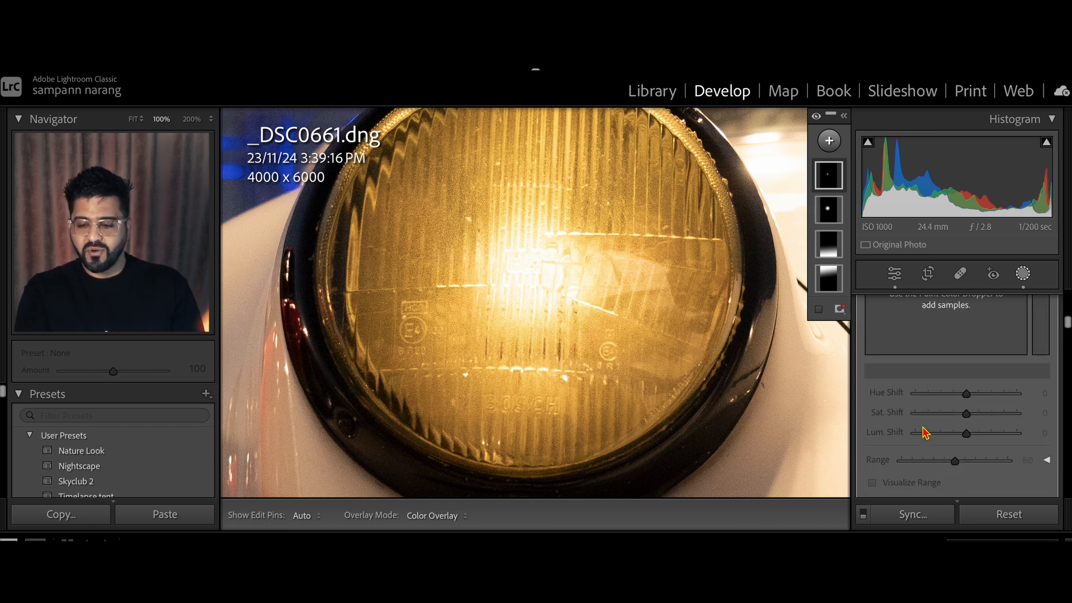
scroll(922, 426, down, 6)
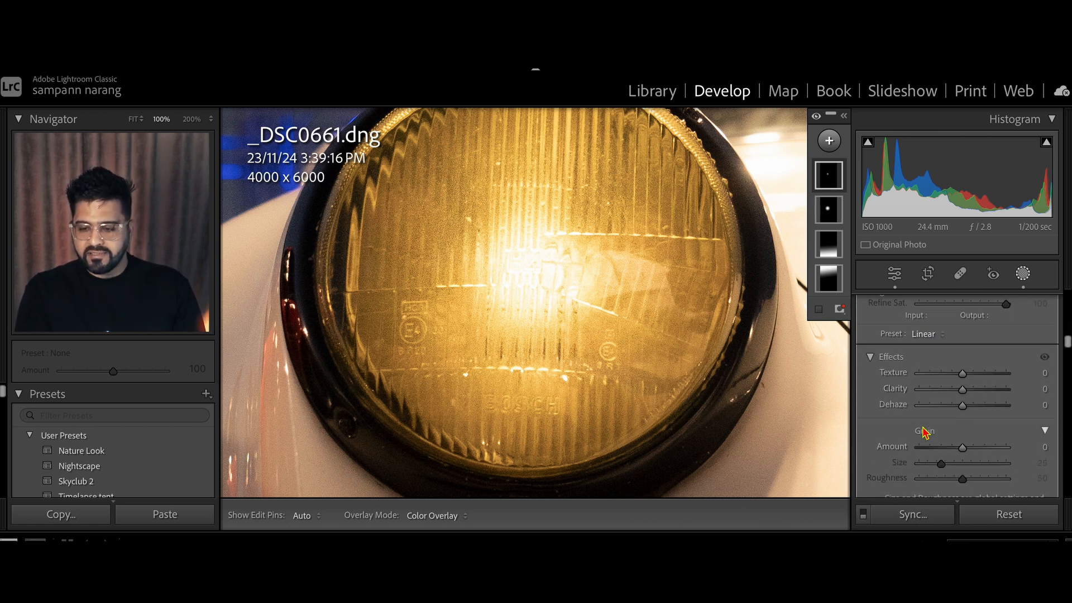
drag(964, 378, 974, 381)
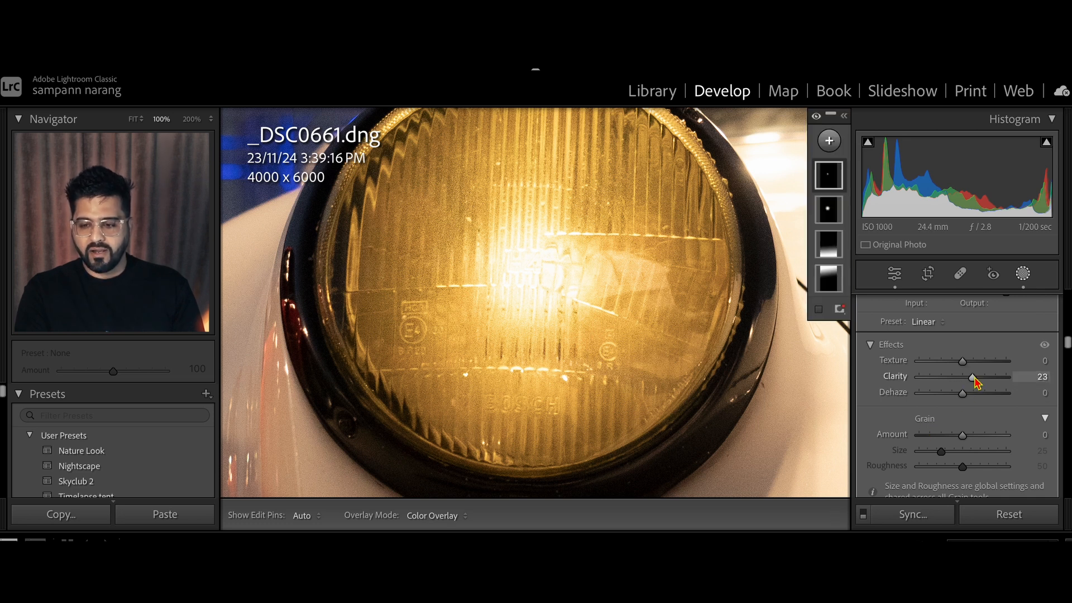
click(1025, 276)
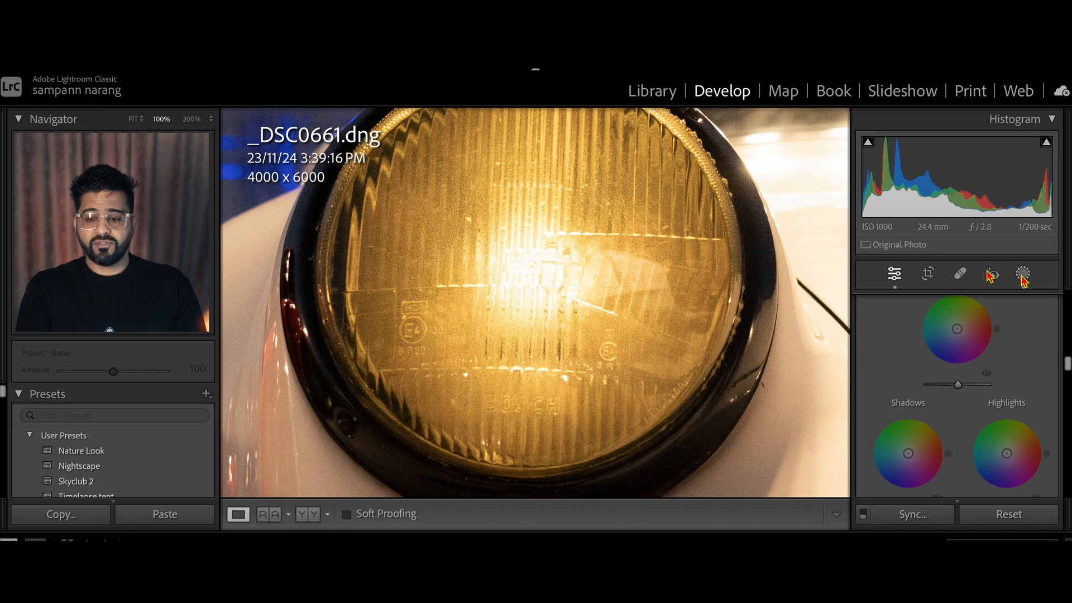
click(133, 119)
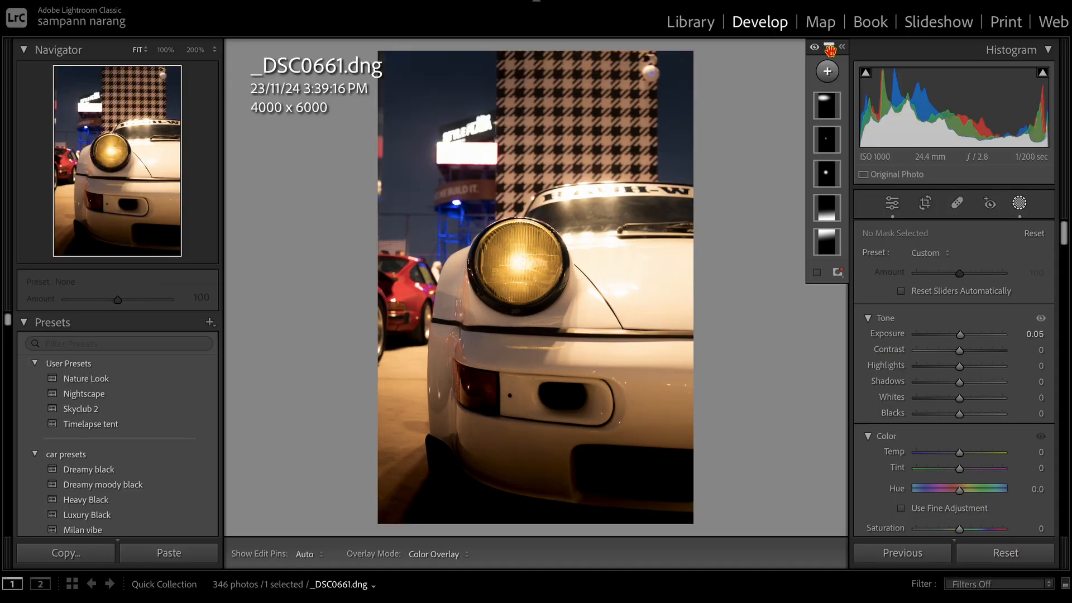
Step: Add a wide elliptical radial gradient mask centred on the top edge of the car's windshield and set its Exposure to 0.32
click(827, 72)
click(841, 249)
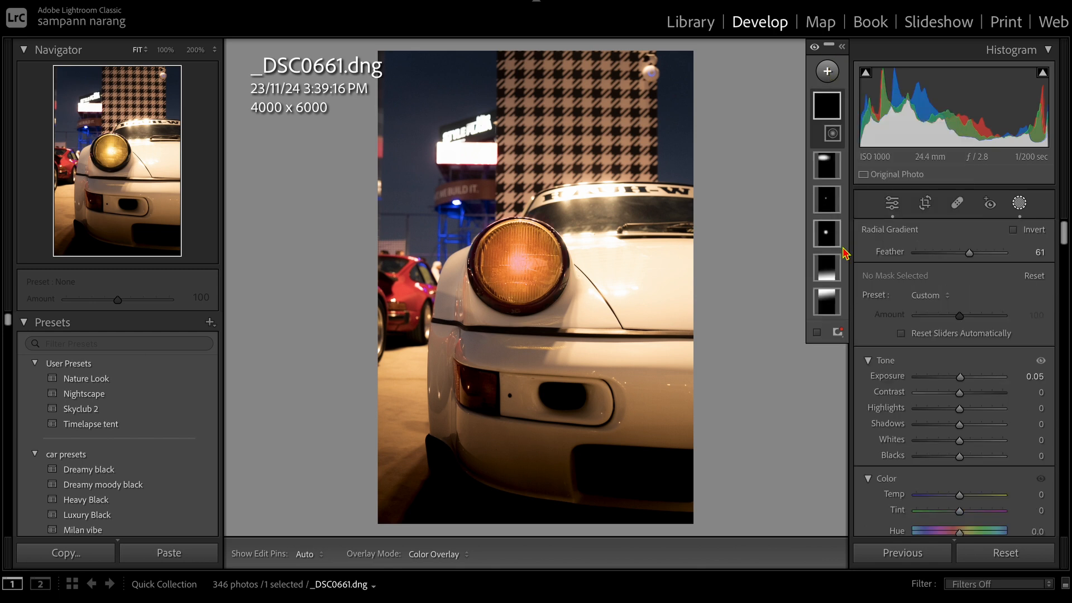
drag(673, 167, 424, 249)
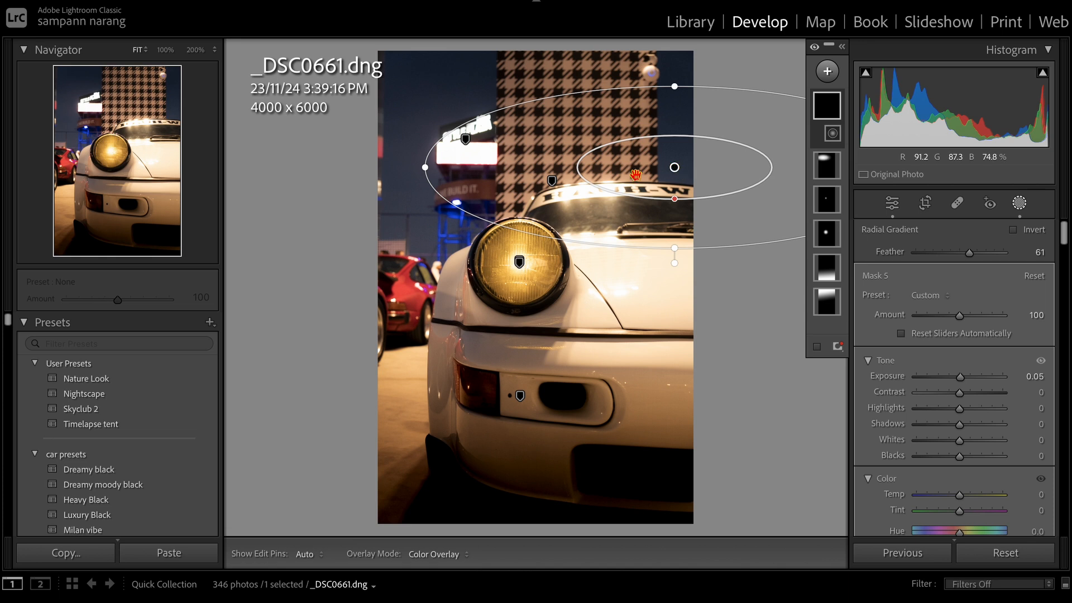
drag(676, 169, 593, 189)
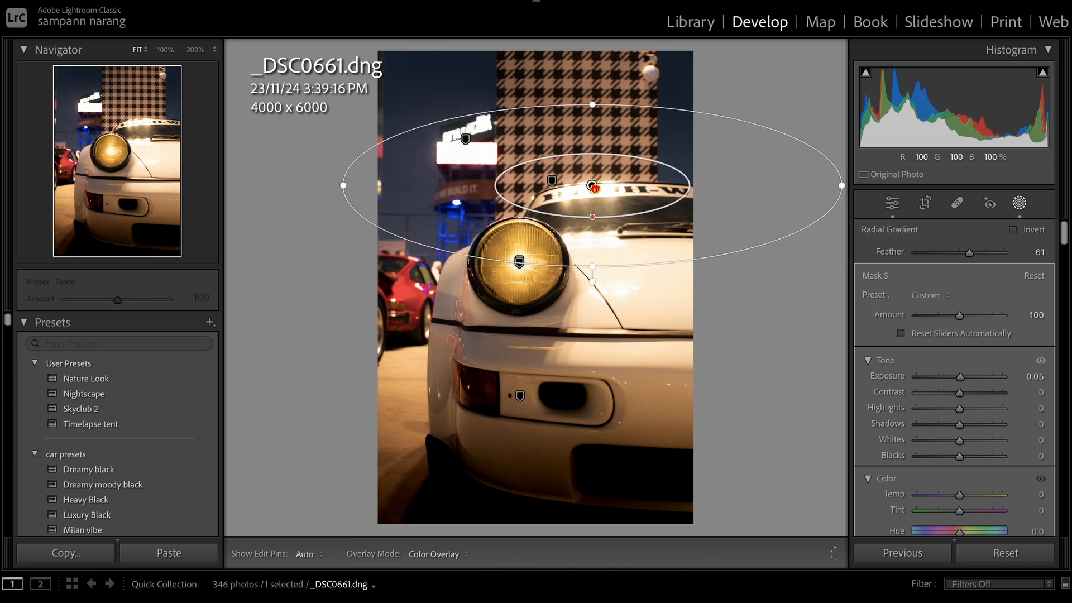
scroll(890, 435, down, 3)
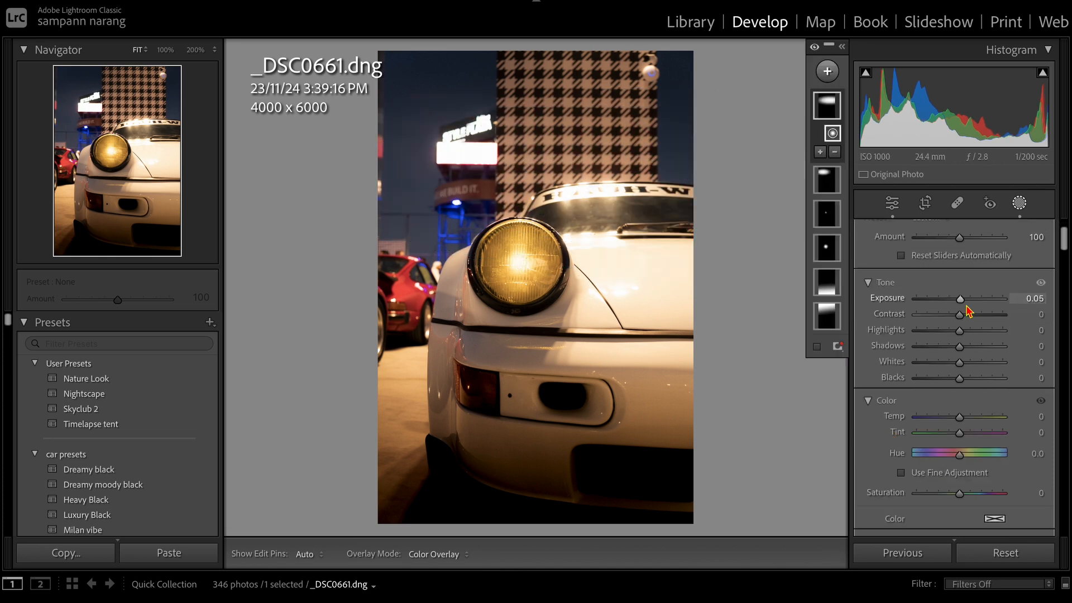
drag(963, 302, 966, 304)
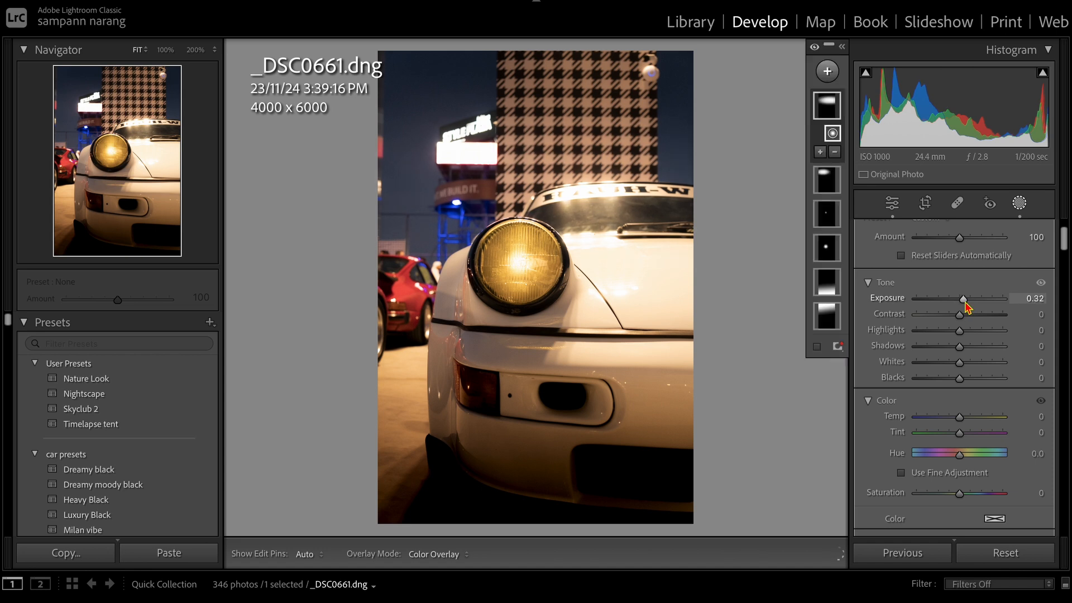
Step: Soften the windshield mask into a light haze with Clarity −12, Dehaze −18 and Texture −7
scroll(915, 440, down, 10)
scroll(914, 439, down, 10)
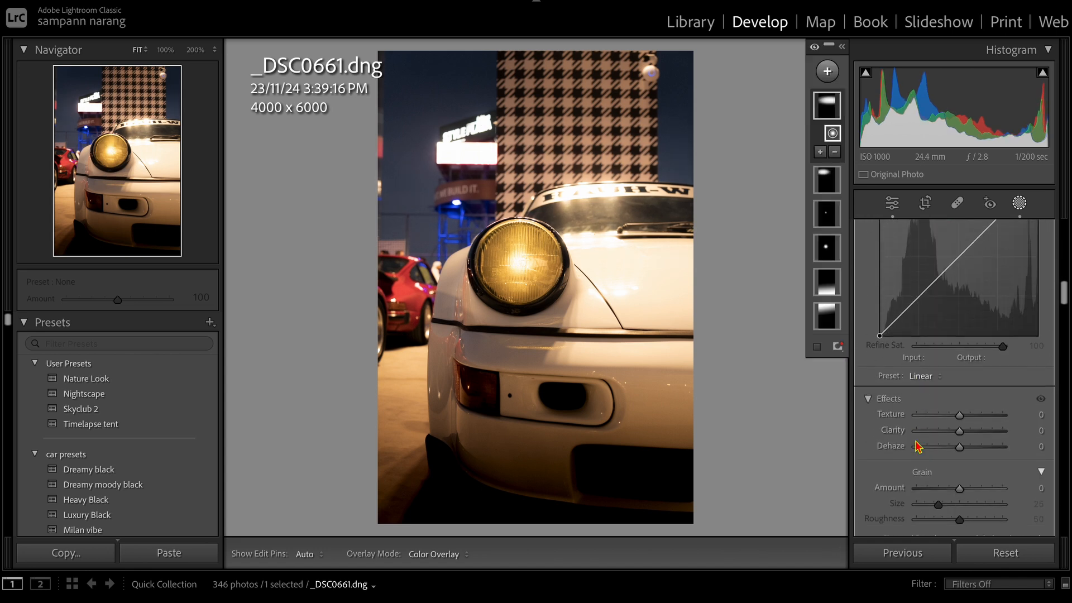
drag(960, 346, 931, 364)
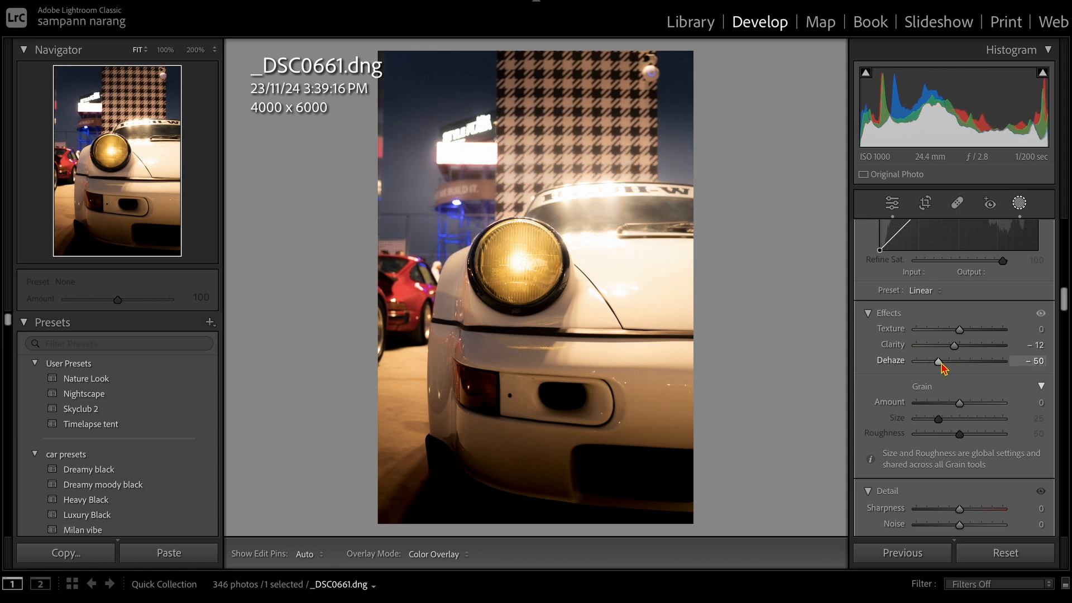
drag(941, 363, 956, 334)
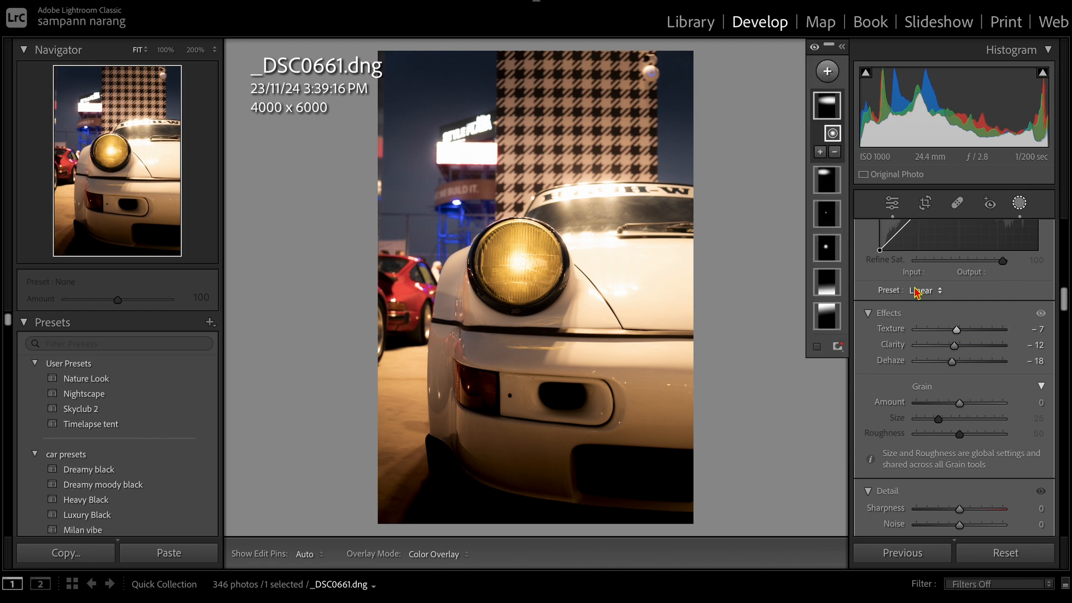
scroll(917, 291, up, 3)
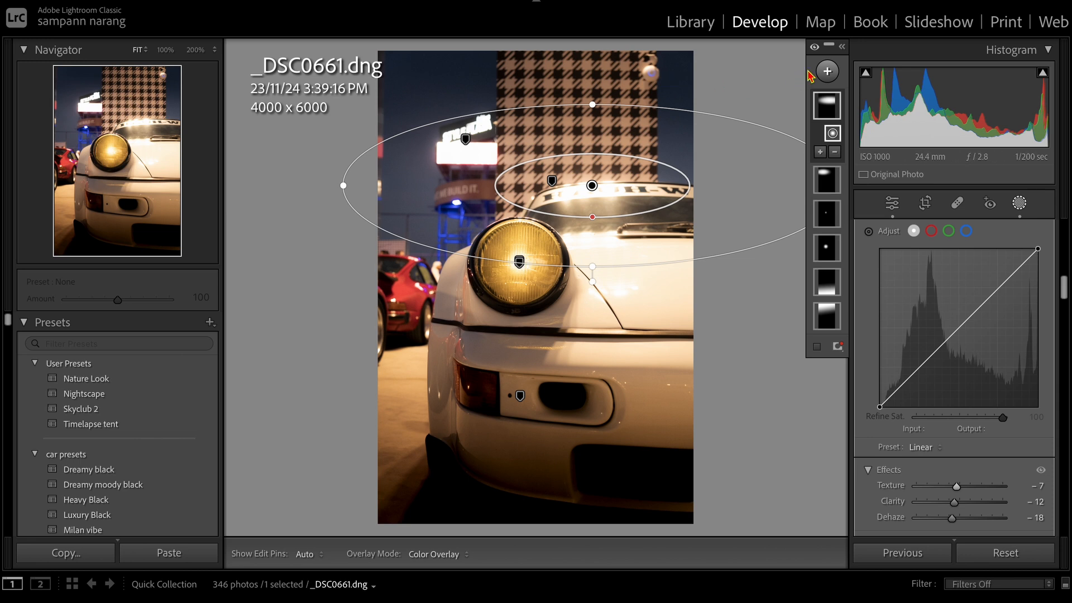
Step: Add a small radial gradient mask over the round lamp on the checkered building, with Exposure 1.82, Highlights 25 and Blacks 20
click(828, 73)
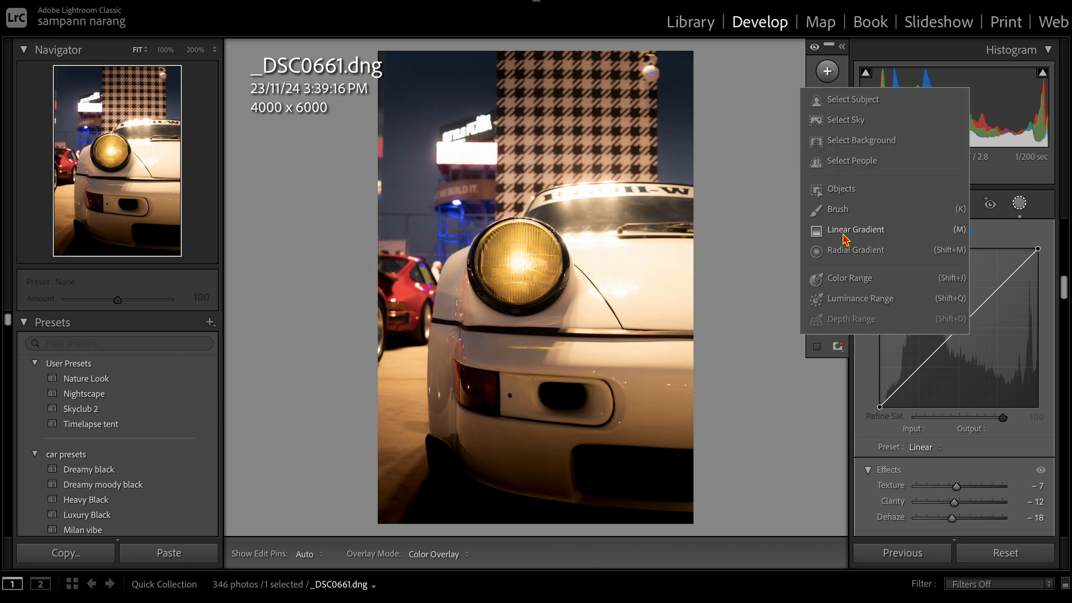
click(773, 249)
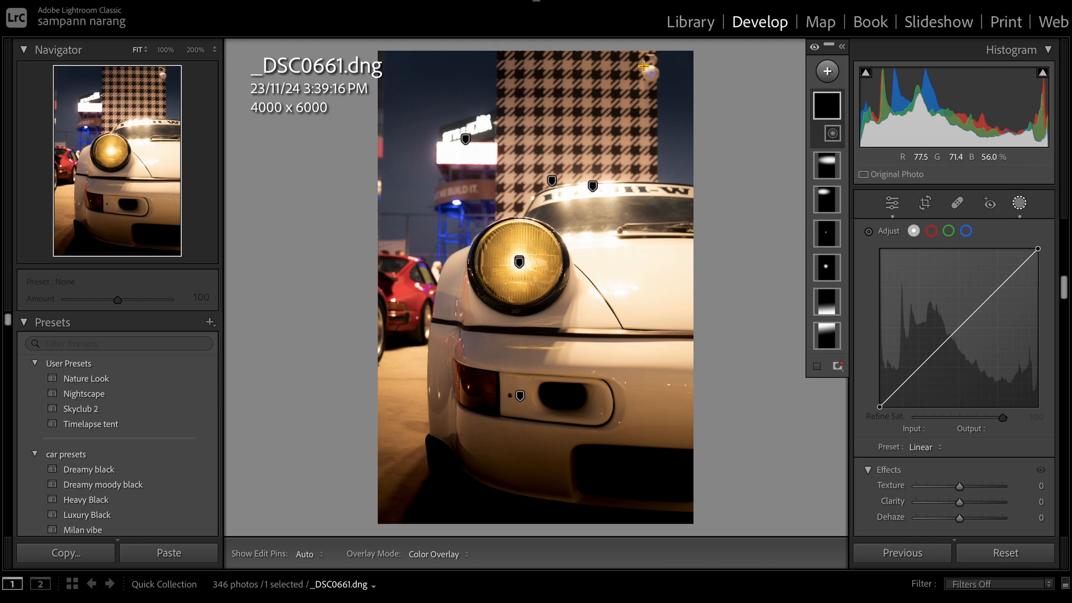
drag(644, 66, 660, 83)
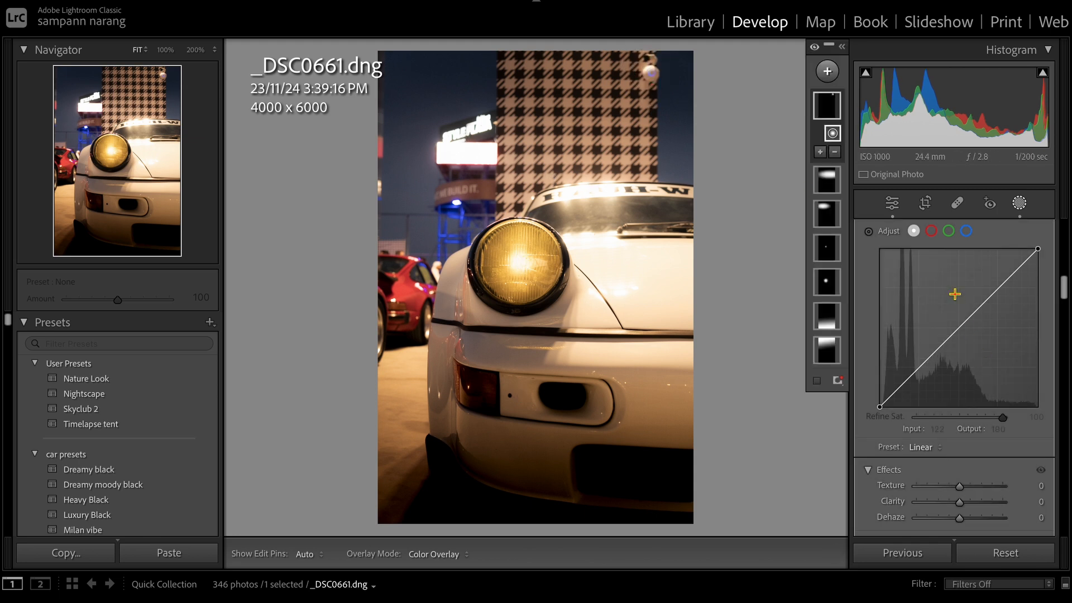
scroll(956, 296, up, 10)
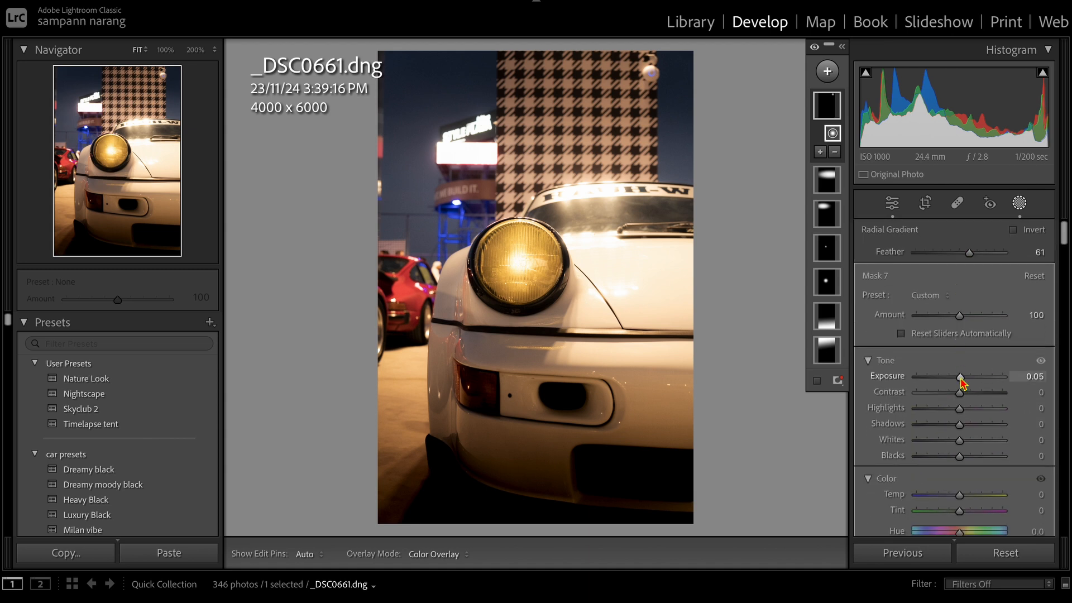
drag(961, 379, 971, 412)
drag(959, 456, 969, 459)
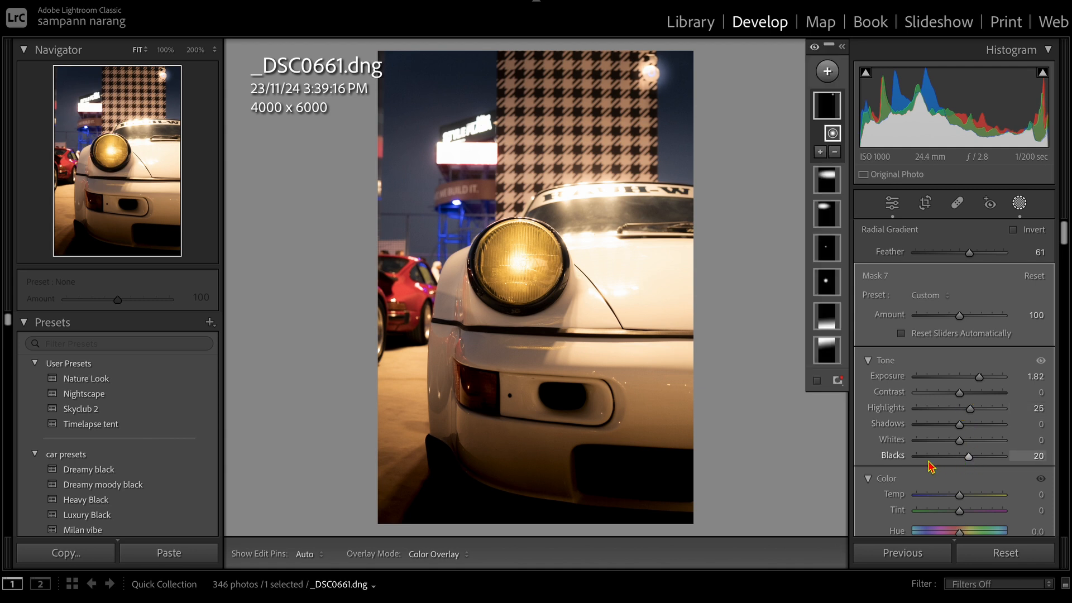
Step: Add a much larger radial gradient mask centred on the same building lamp and set its Exposure to 1.45
click(836, 66)
click(838, 247)
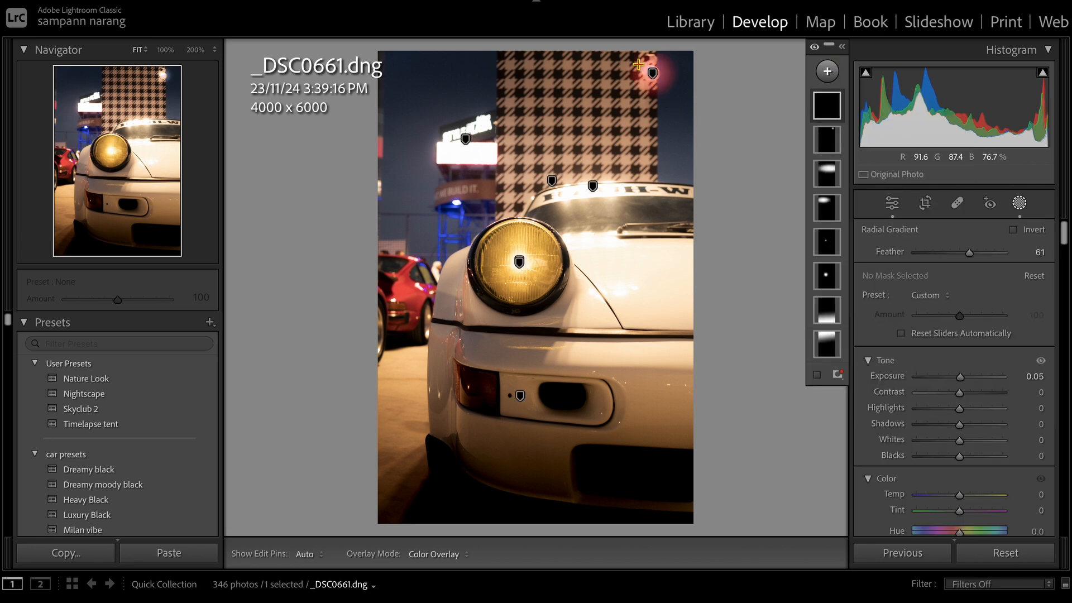
drag(639, 64, 777, 172)
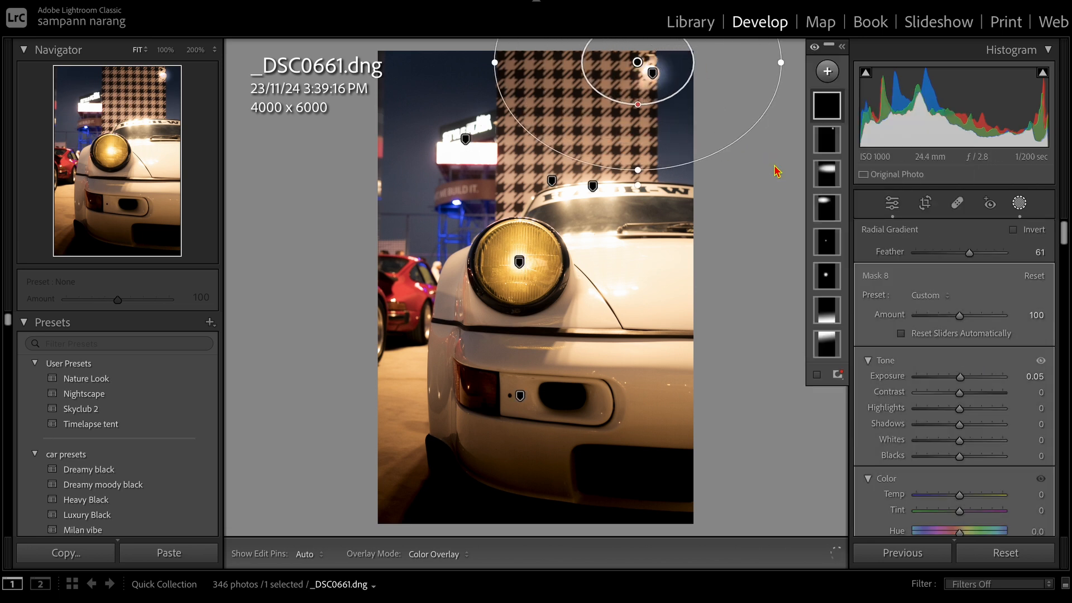
drag(637, 62, 653, 73)
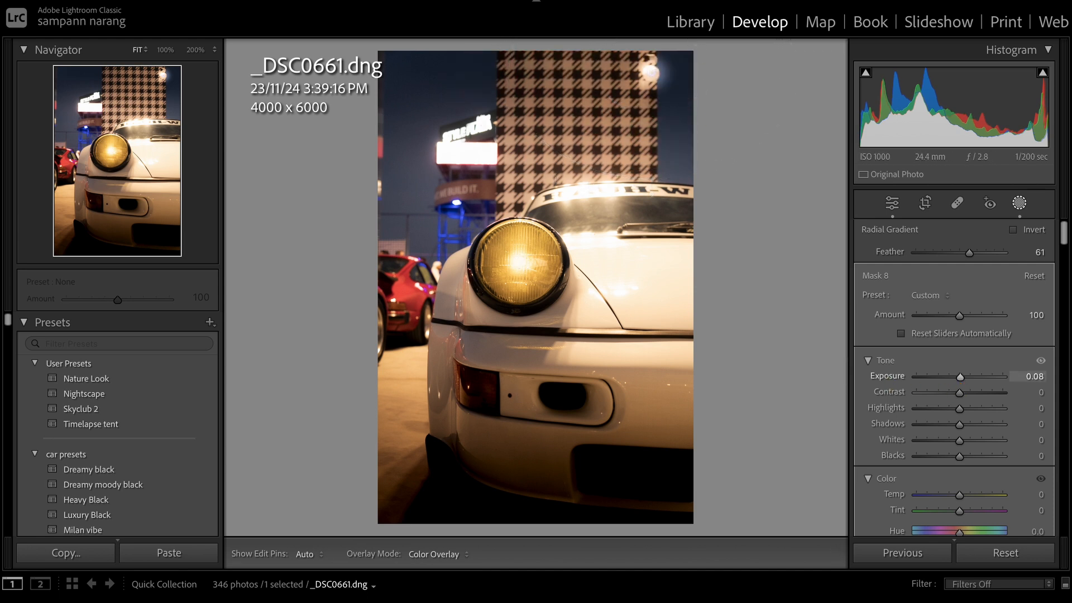
drag(961, 381, 975, 382)
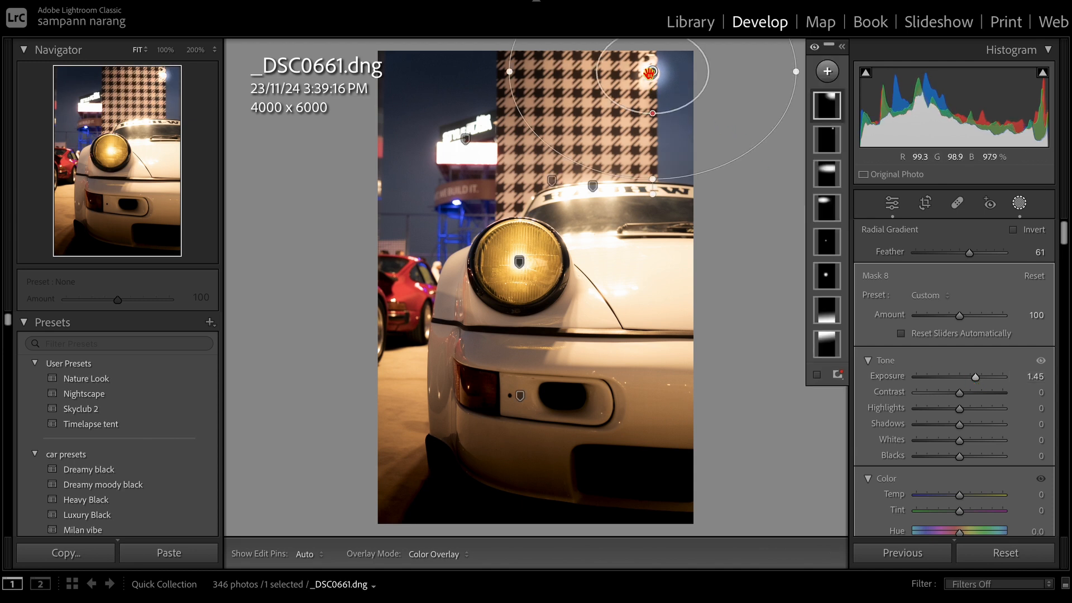
Step: Reduce the height of the large radial mask around the building lamp slightly and close masking
drag(652, 179, 653, 162)
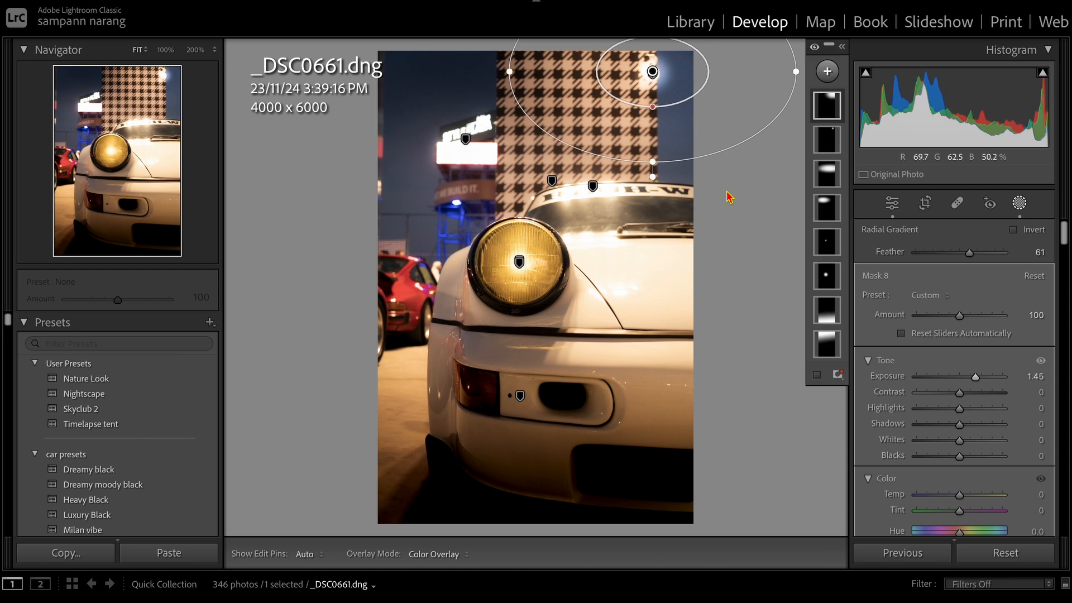
click(1019, 203)
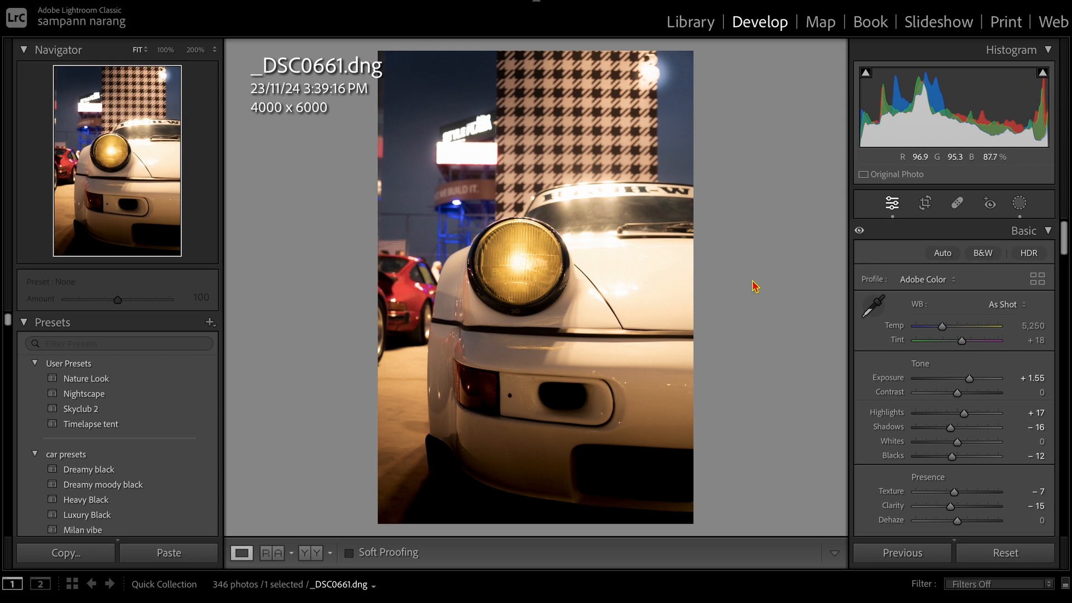
Step: Add a slightly tilted linear gradient mask from the photo's left edge to the headlight, set its Exposure to −1.44, and close masking
click(1021, 205)
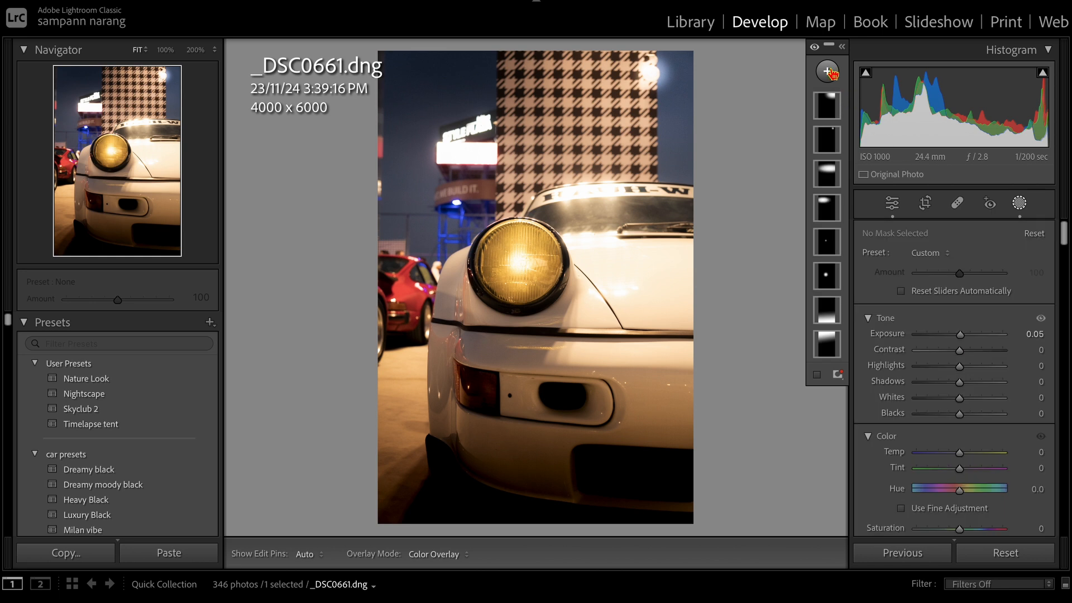
click(828, 72)
click(853, 234)
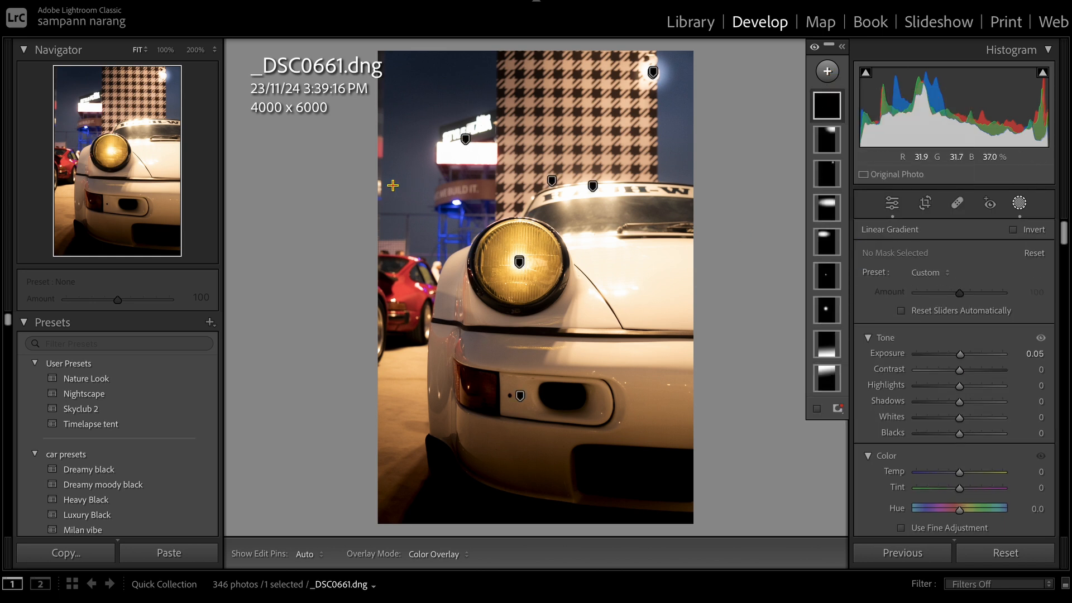
drag(373, 193, 512, 214)
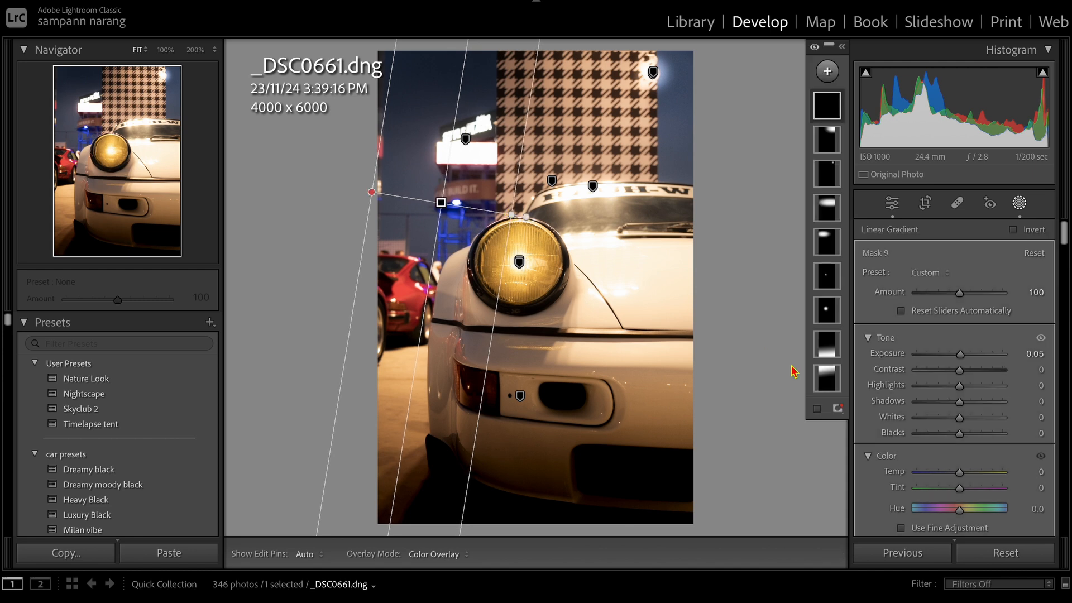
drag(956, 358, 945, 358)
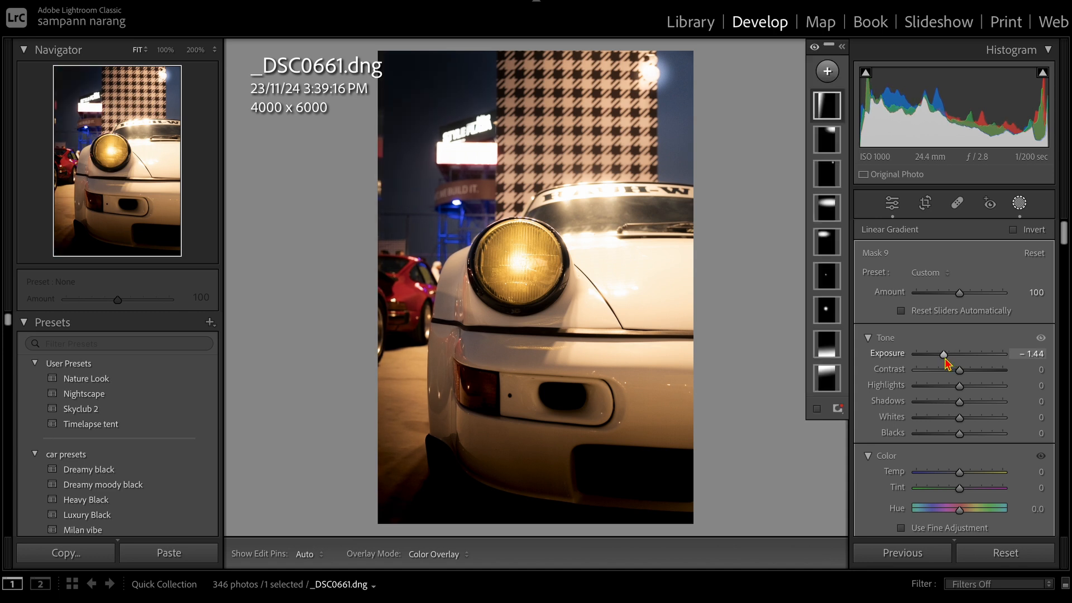
click(1016, 206)
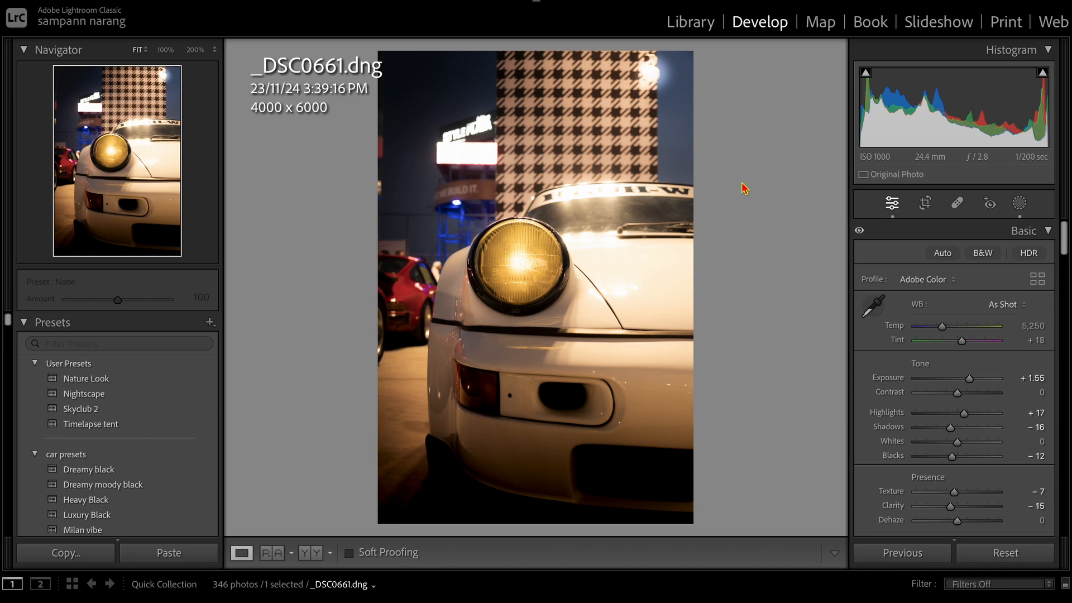